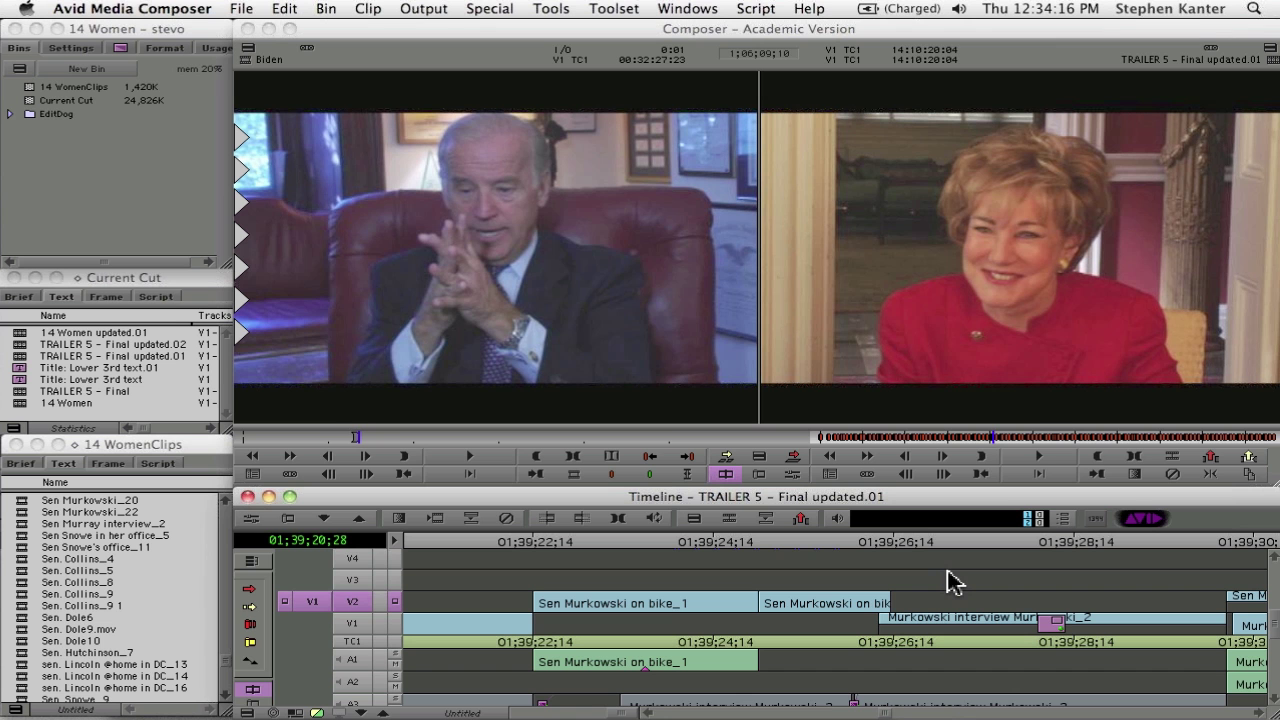
Select the first Sen Murkowski on bike_1 clip on V2 for slip trimming and slip it to +4 frames
drag(840, 643, 655, 652)
click(758, 474)
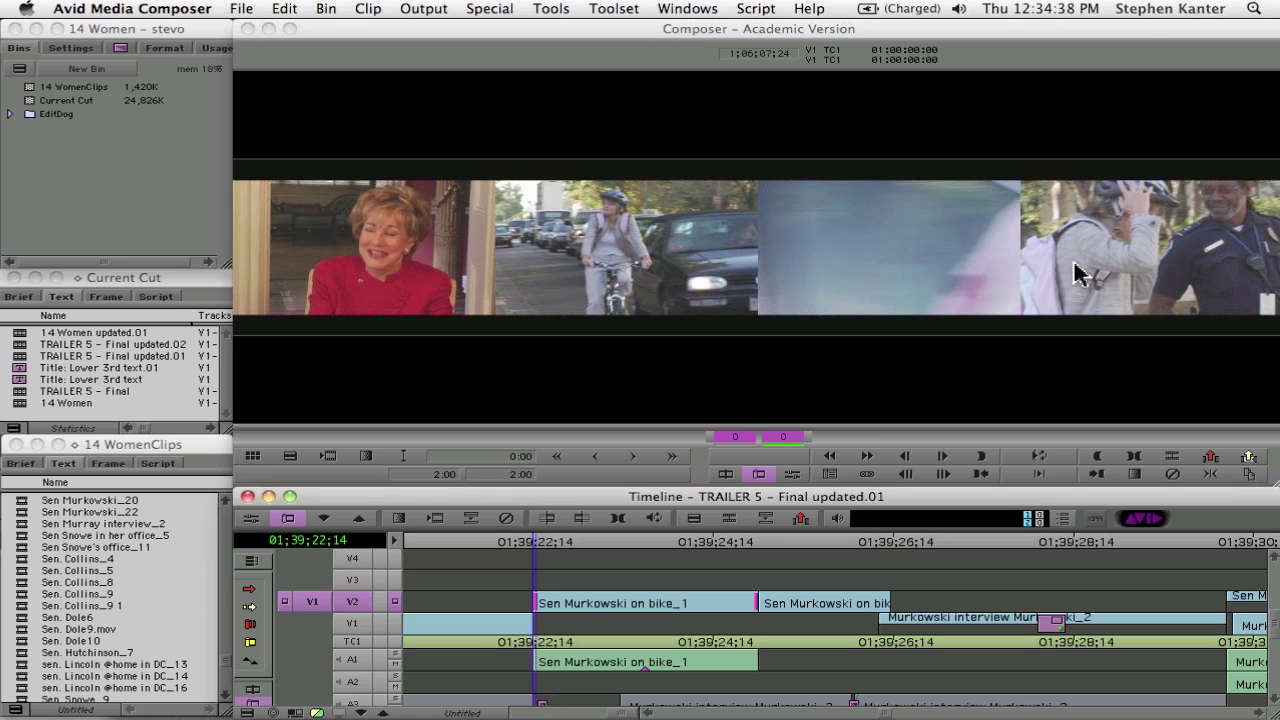
click(634, 458)
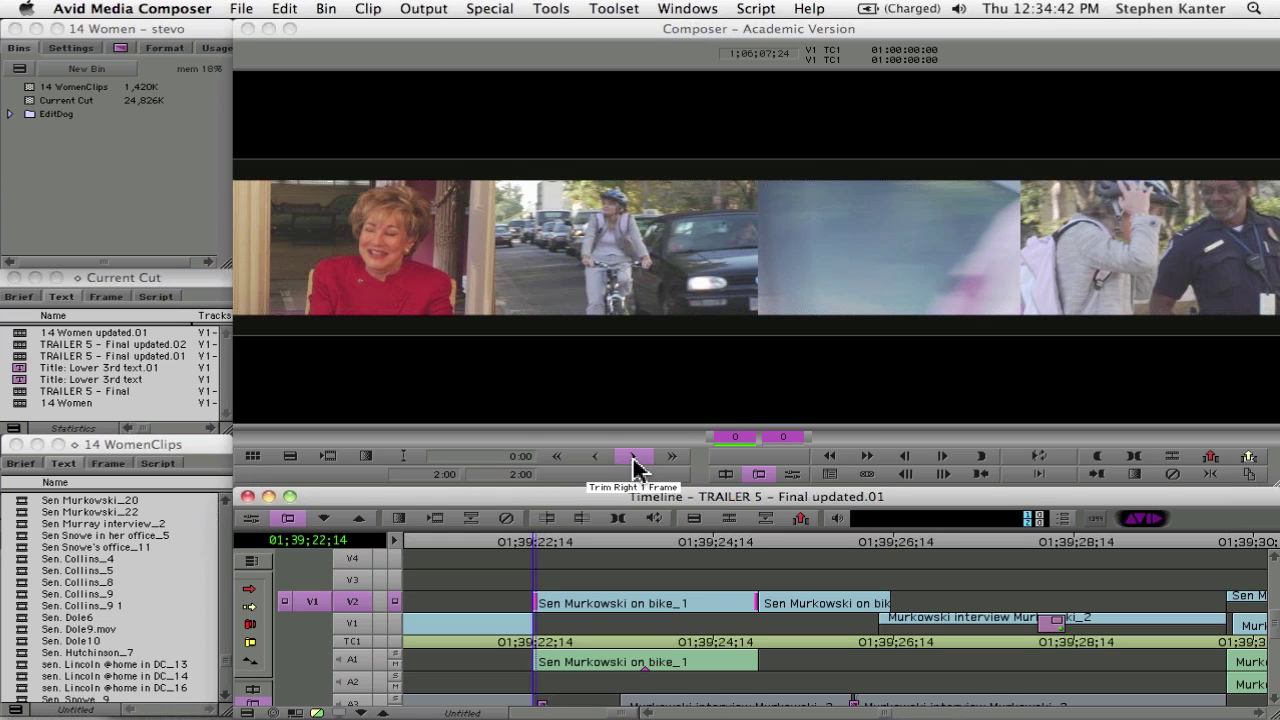
click(633, 460)
click(633, 460)
click(633, 460)
click(633, 460)
click(633, 460)
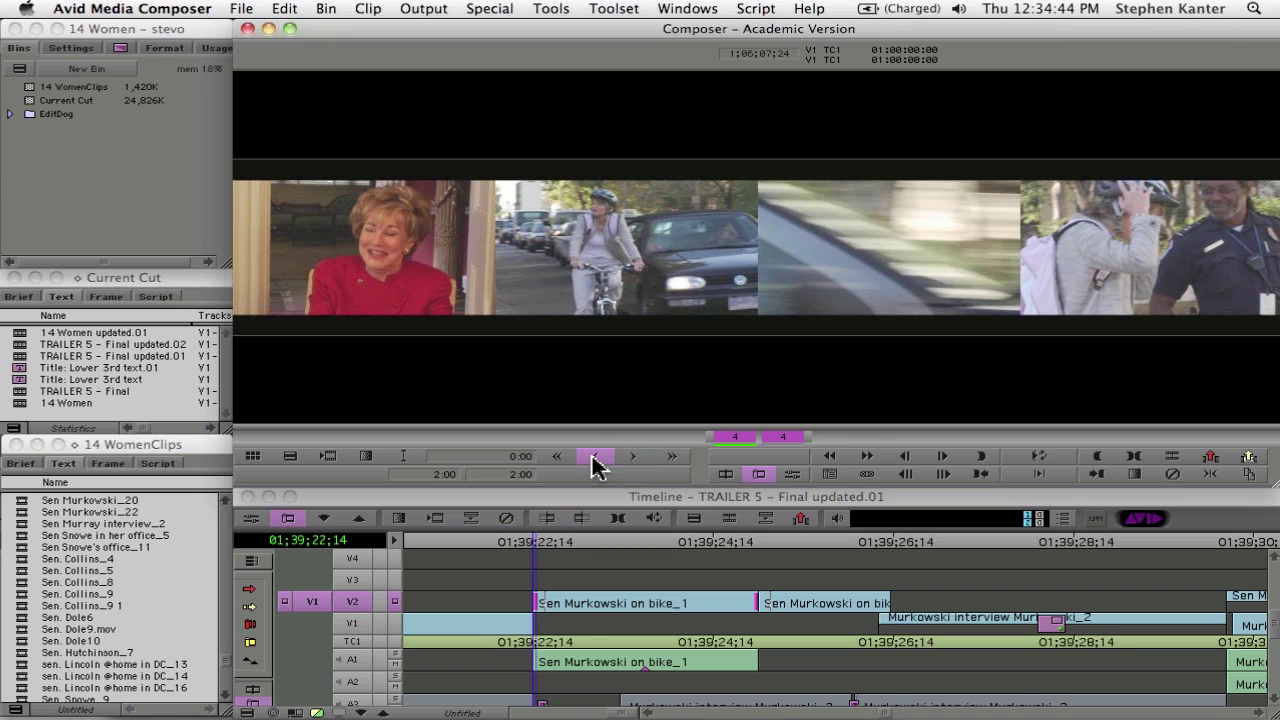
Slip the selected bike clip backward frame by frame to an offset of -7 frames
click(595, 460)
click(595, 460)
click(595, 460)
click(595, 460)
click(595, 460)
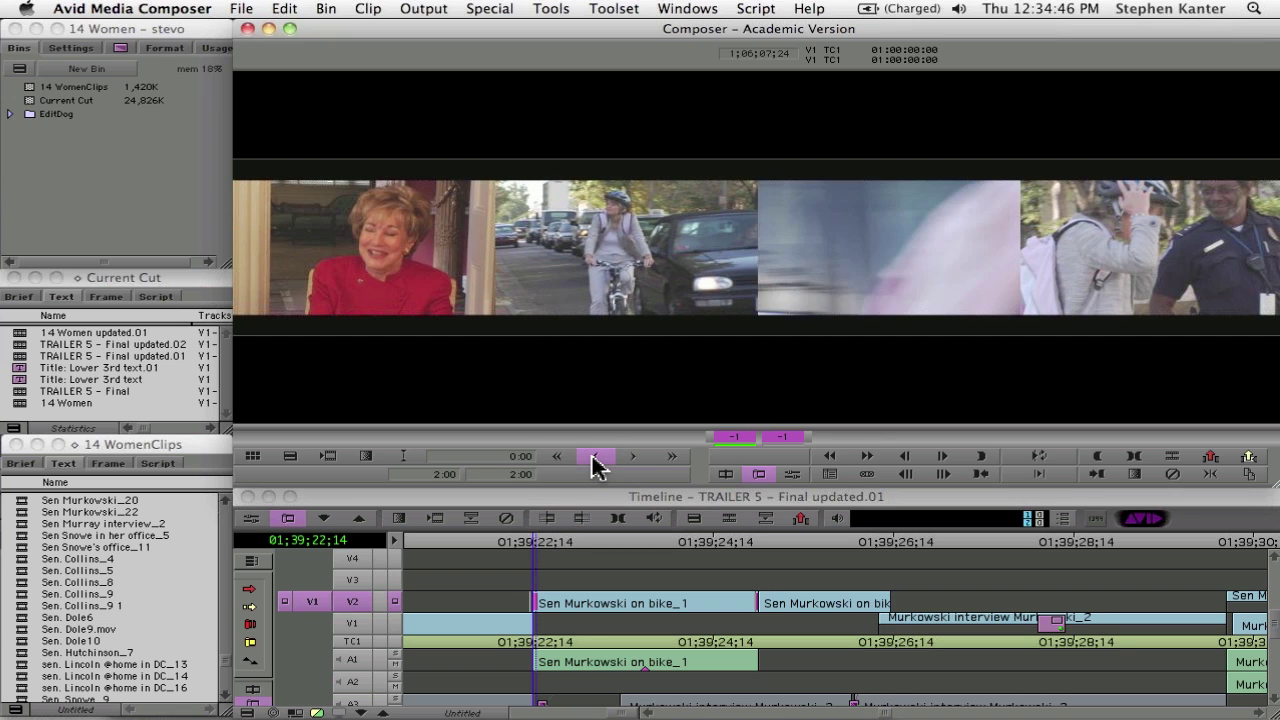
click(595, 458)
click(595, 458)
click(595, 458)
click(595, 458)
click(595, 458)
click(595, 458)
Slip the selected bike clip forward to +8 frames, and slip it back ten frames to -2
click(633, 455)
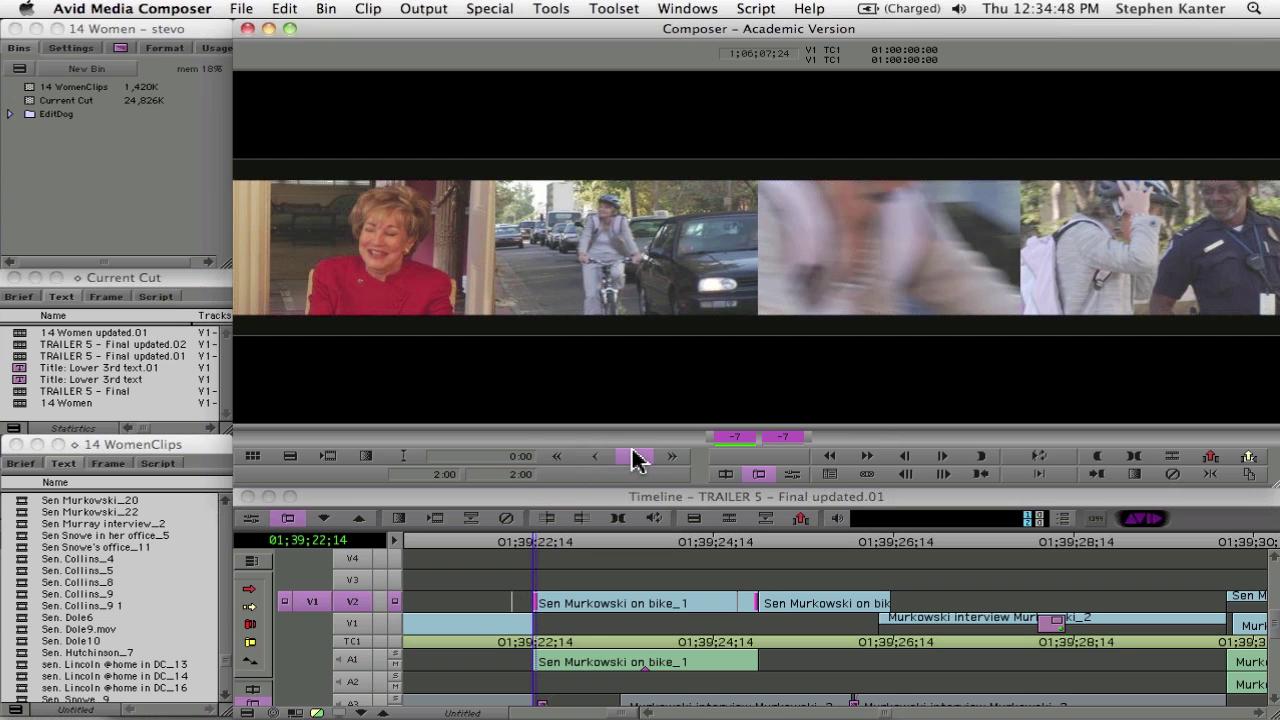
click(633, 457)
click(633, 457)
click(633, 457)
click(633, 457)
click(633, 457)
click(672, 460)
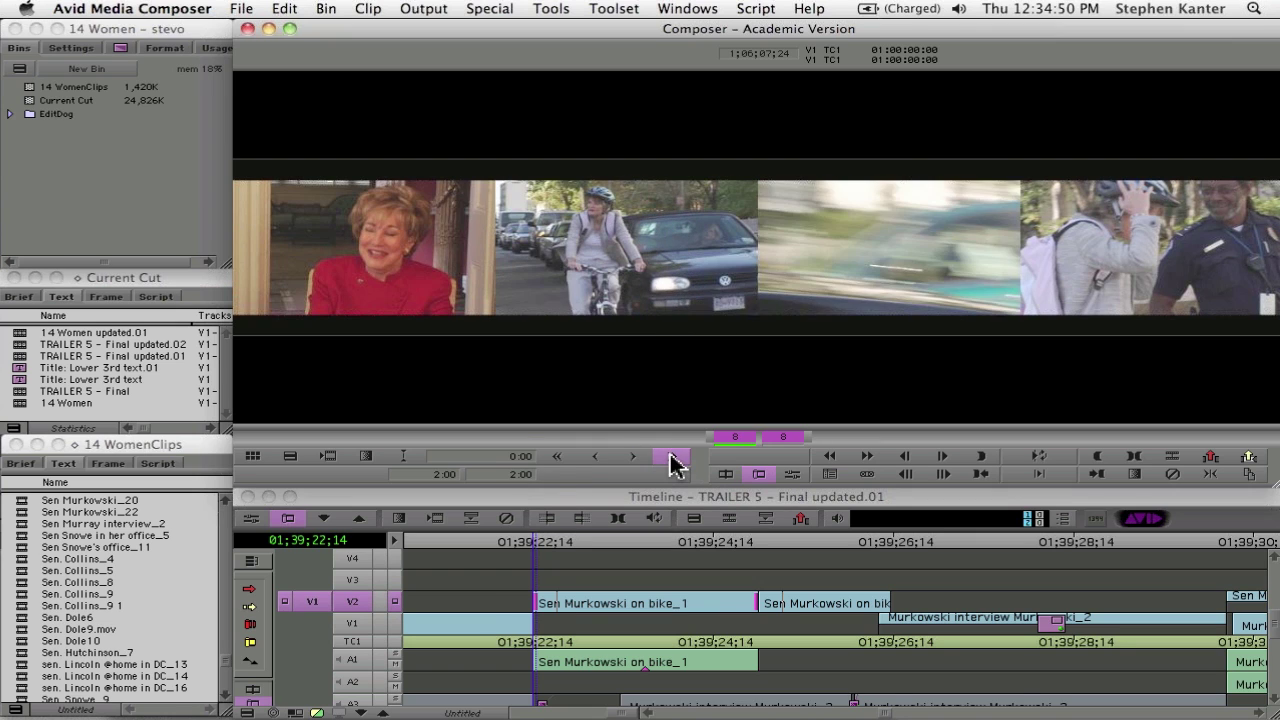
click(557, 458)
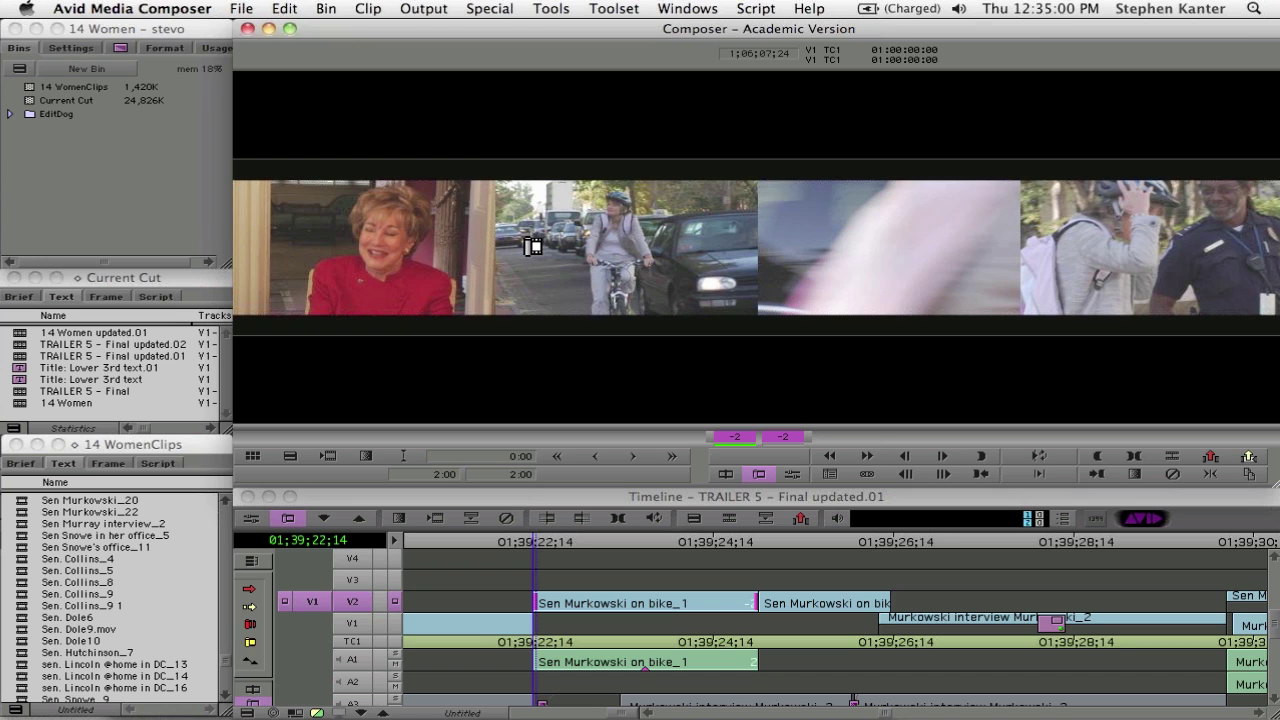
Play the bike clip through its trim loop several times to review how the slipped shot works
key(space)
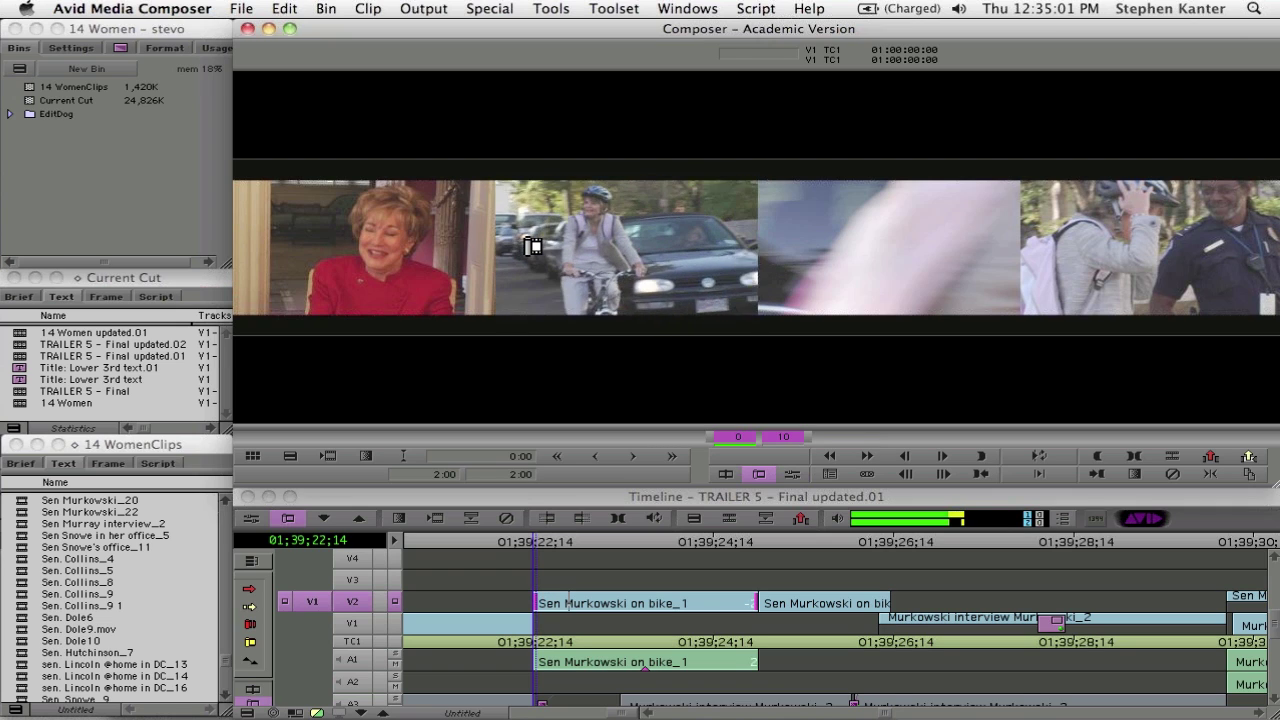
key(k)
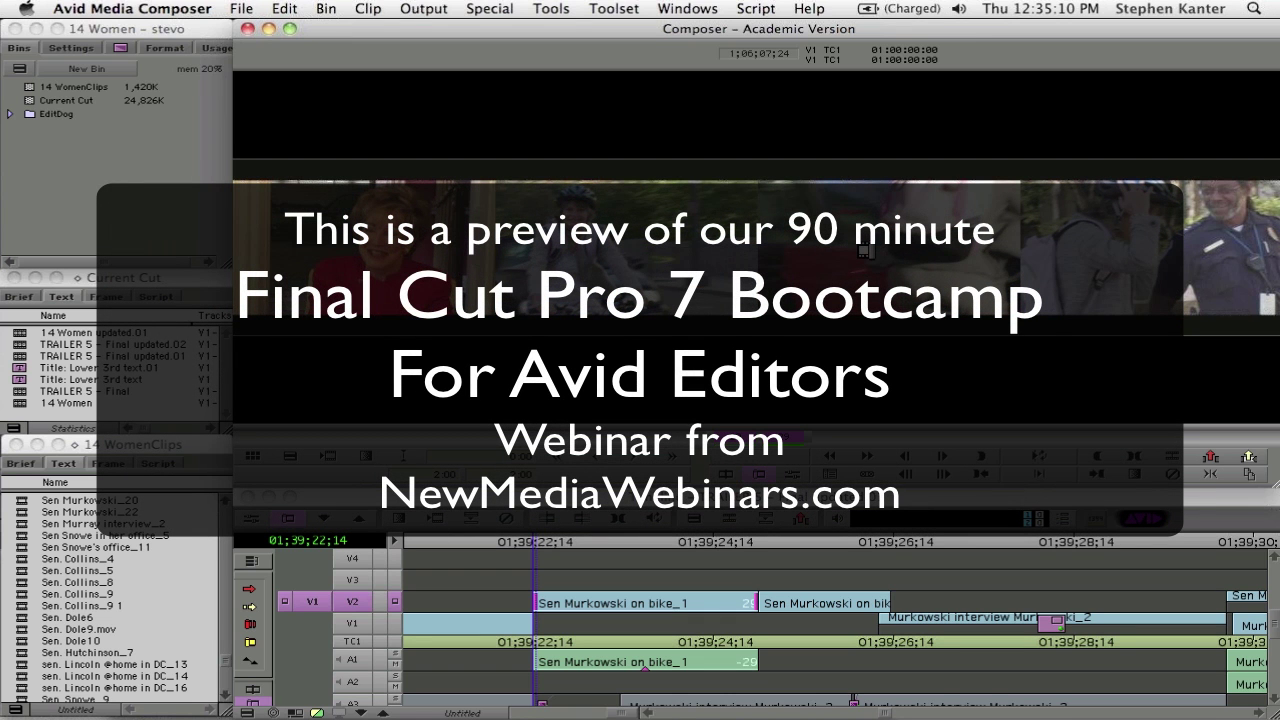
key(space)
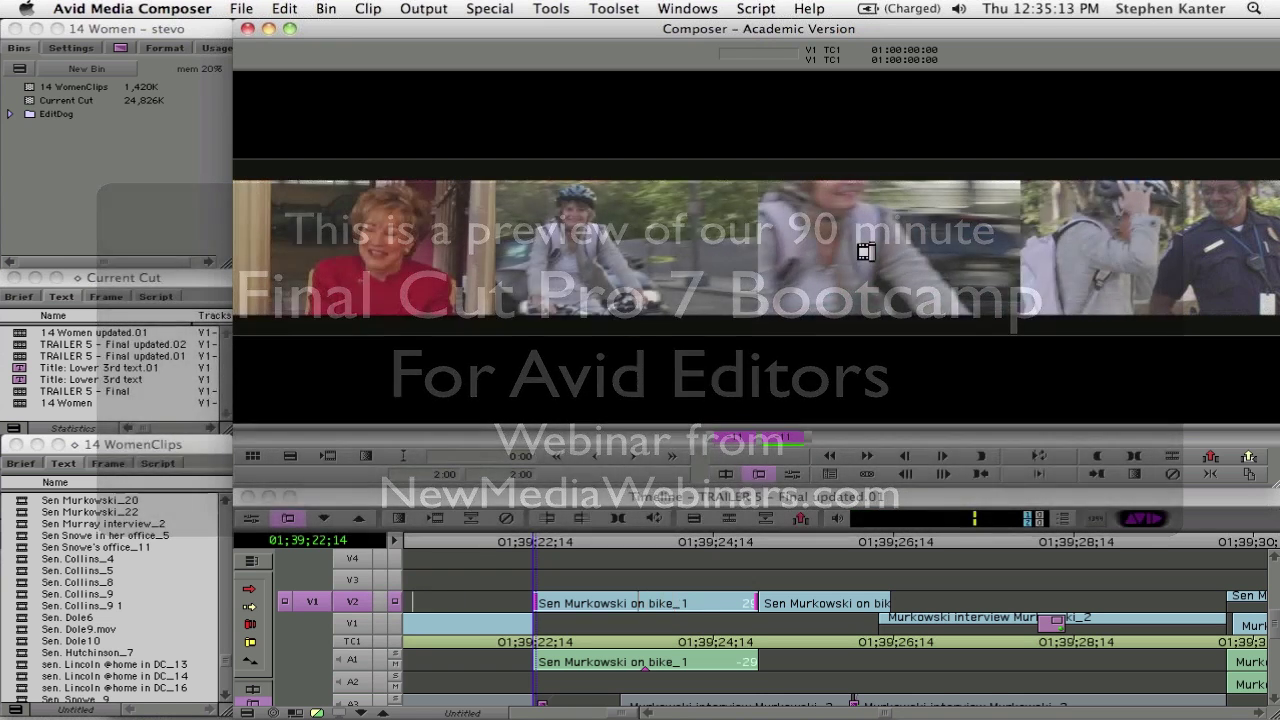
key(k)
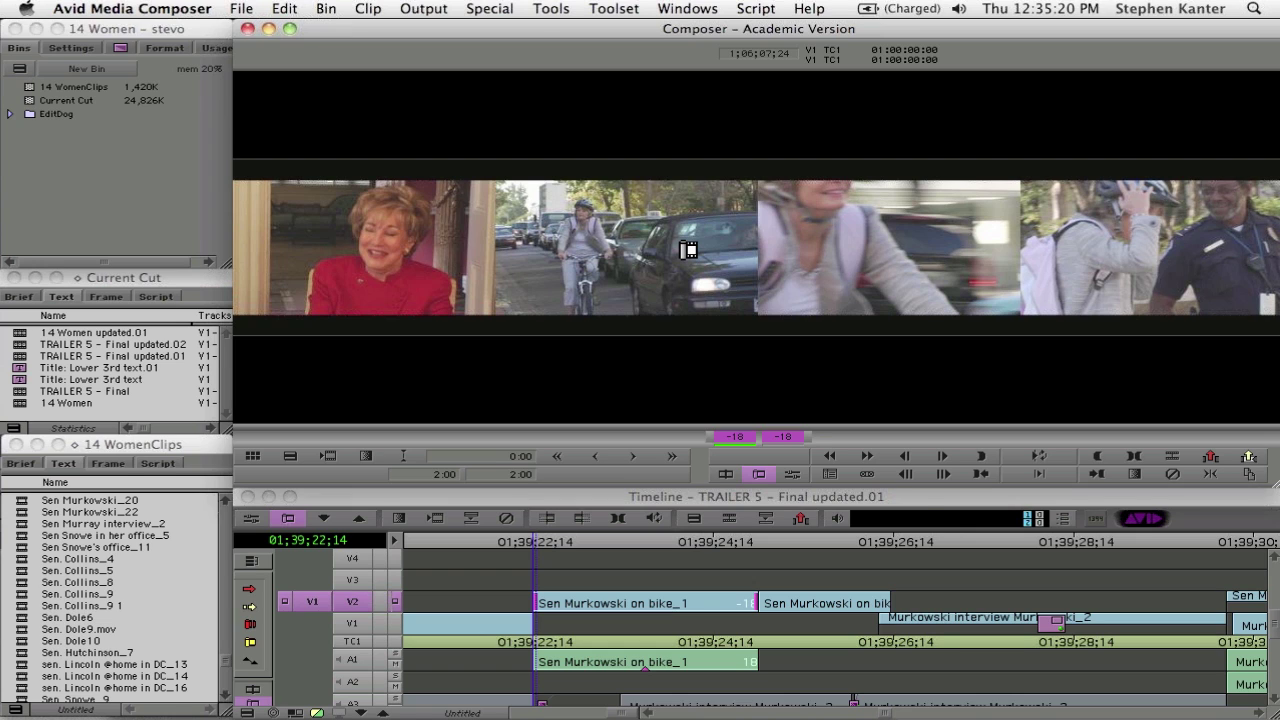
key(space)
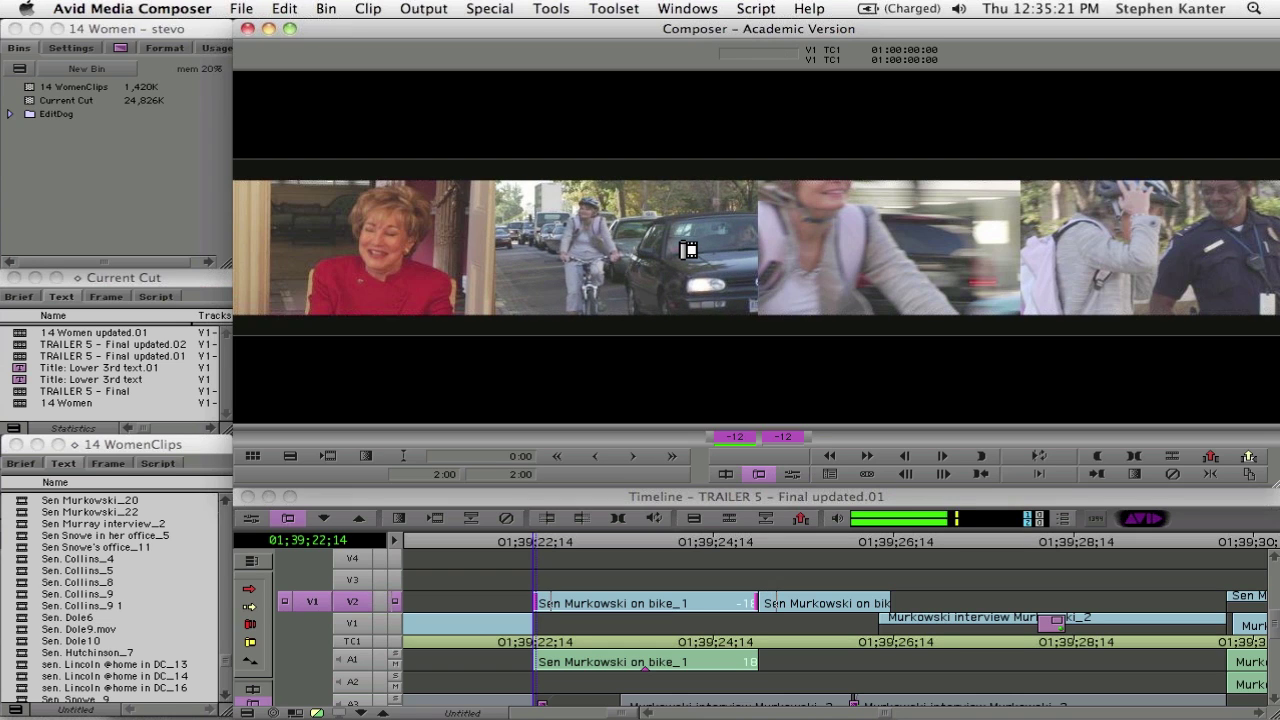
key(k)
Fine-tune the bike clip's slip by single frames to an offset of -10 frames
click(634, 458)
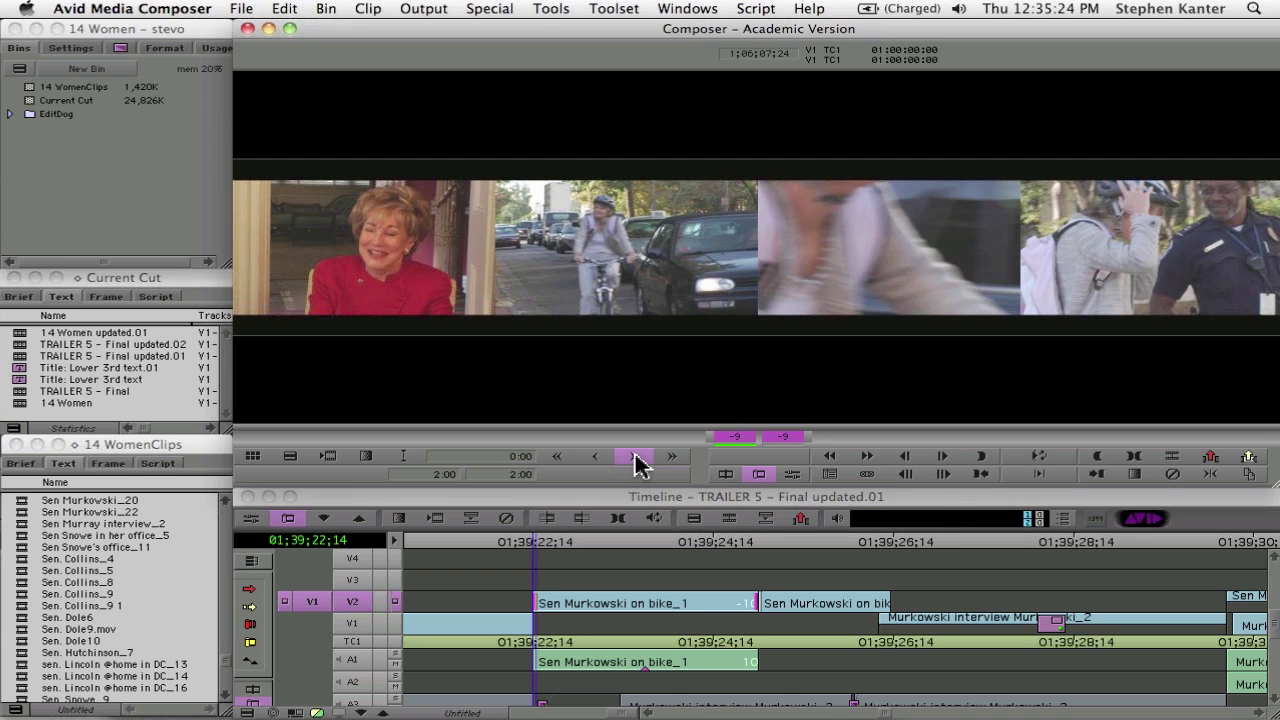
click(598, 458)
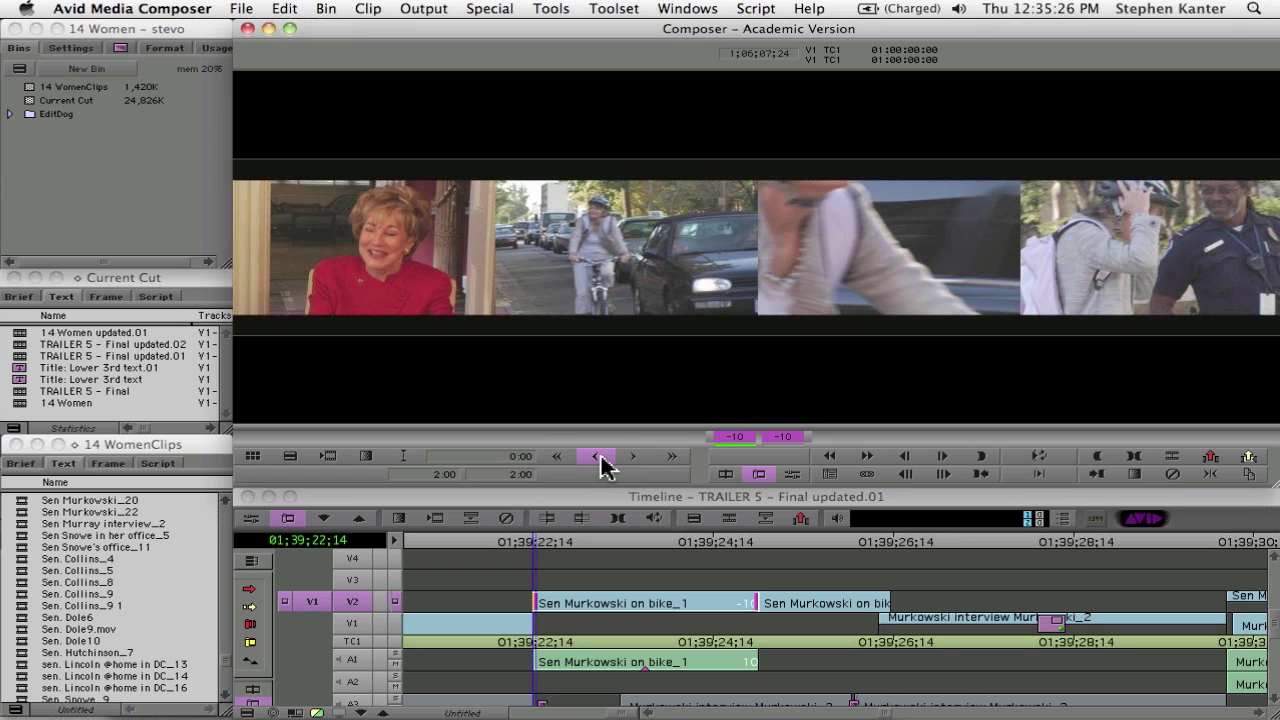
click(598, 458)
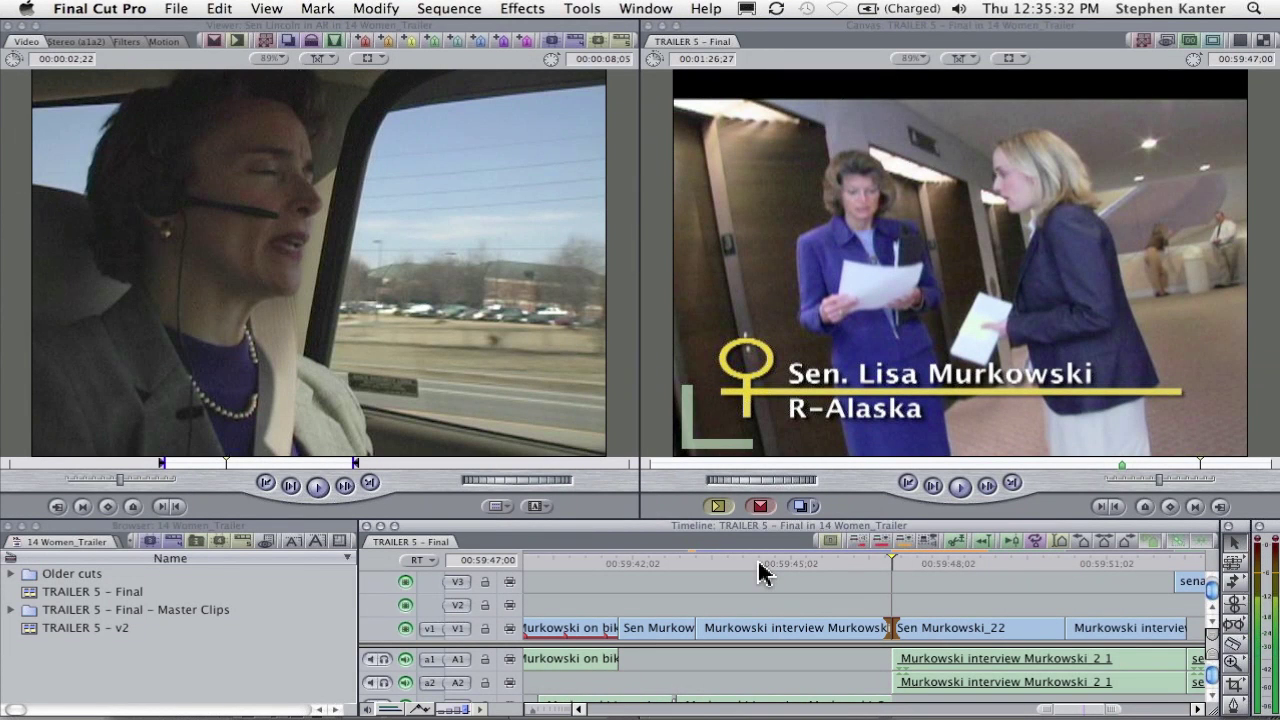
In Final Cut Pro, park the playhead at 00:59:39;16 and slip Sen Murkowski on bike_1 on V1 by +22 frames with the Slip tool
drag(759, 562, 526, 592)
scroll(1045, 571, left, 8)
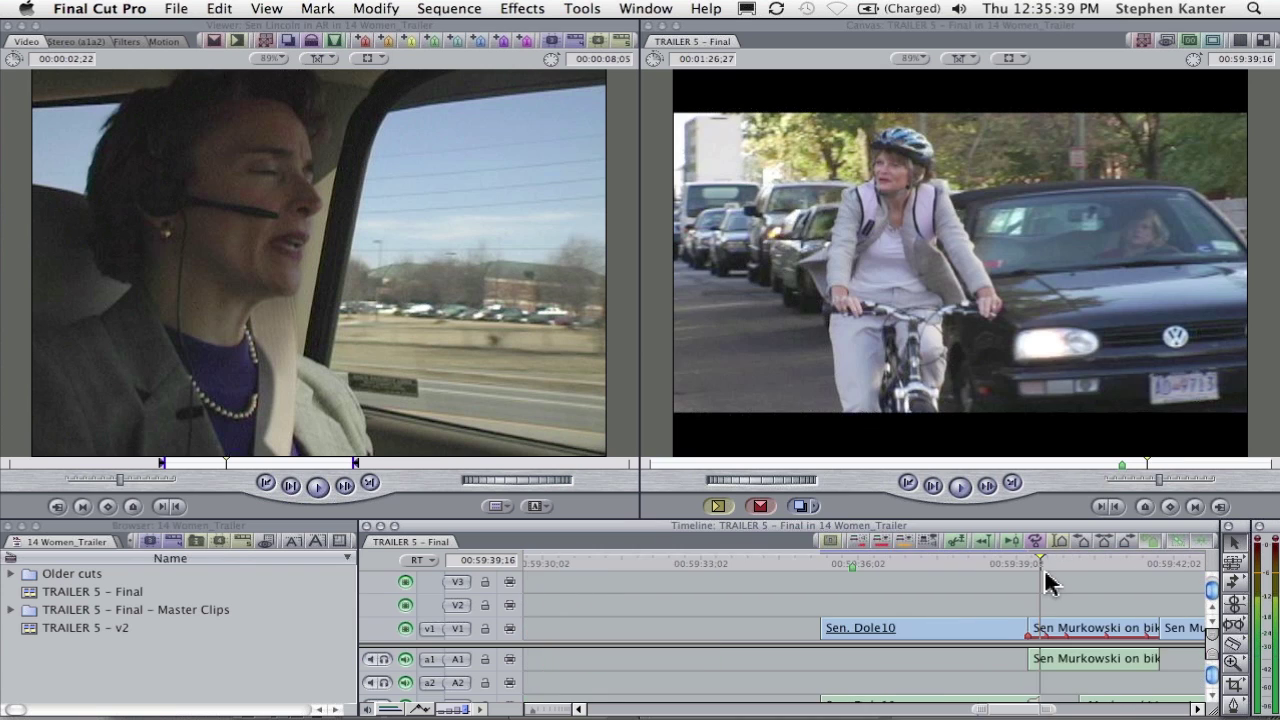
scroll(1045, 571, right, 4)
scroll(1046, 582, right, 5)
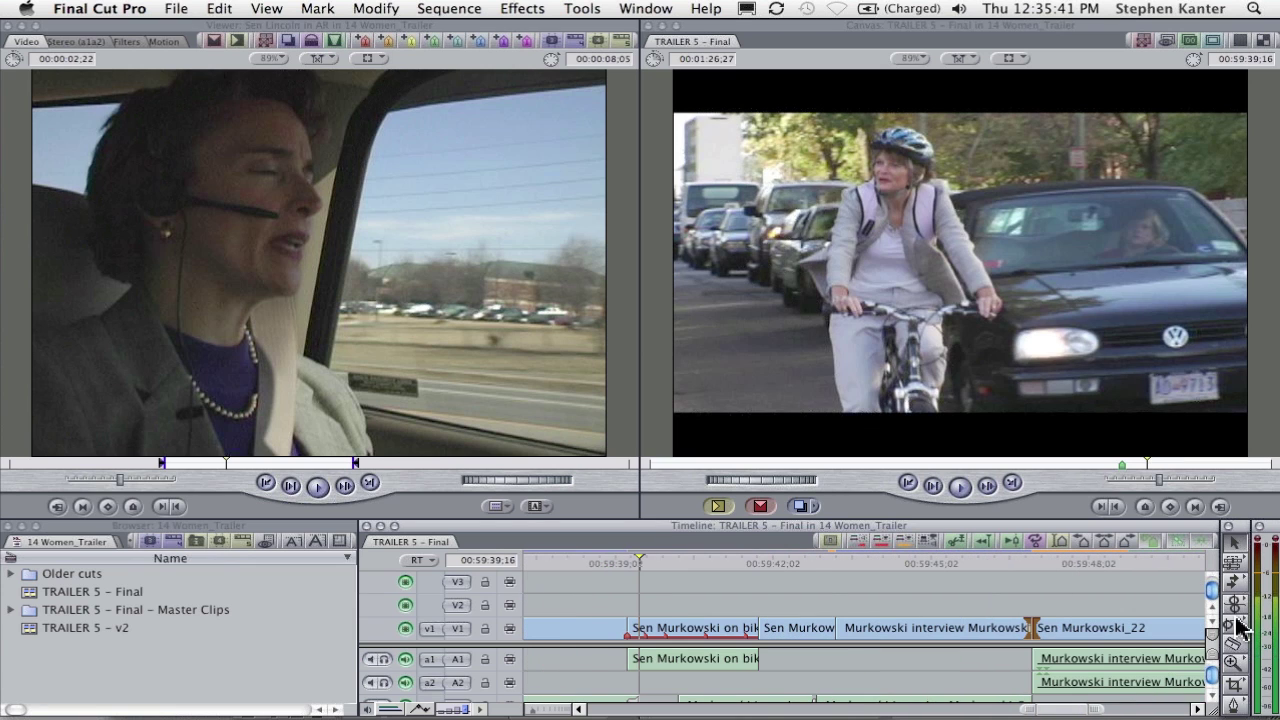
key(s)
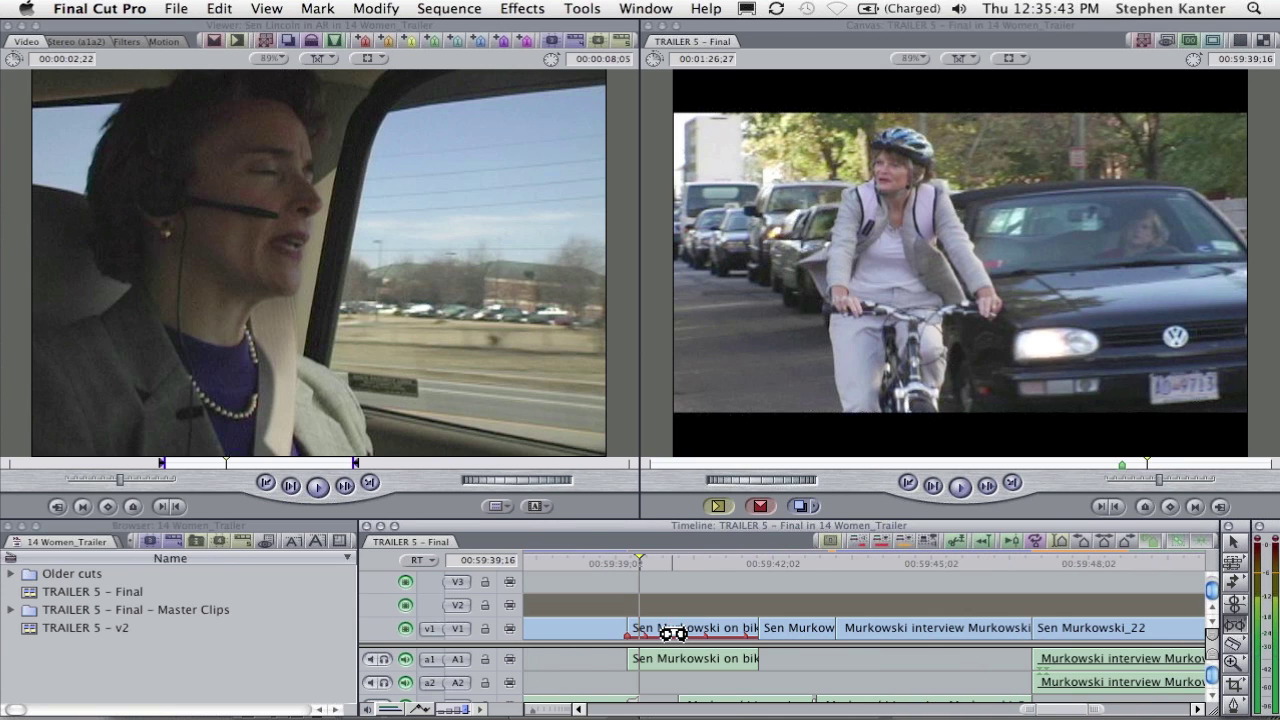
drag(668, 632, 713, 633)
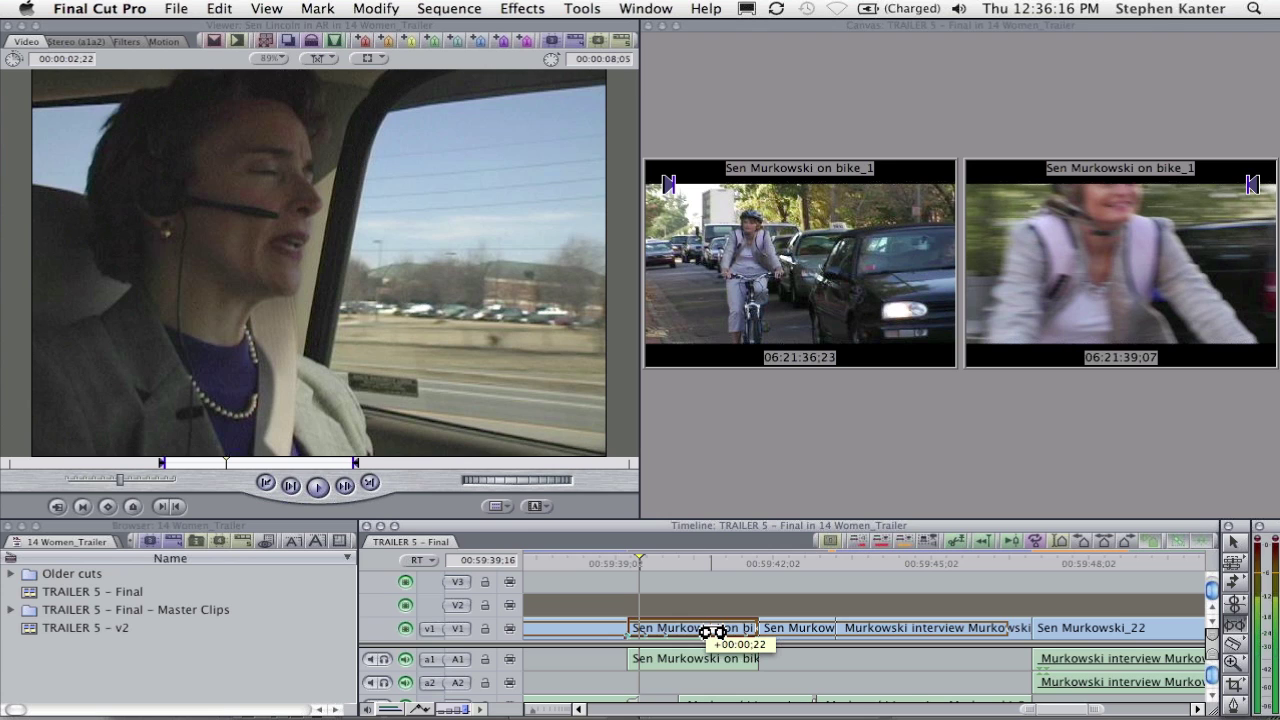
drag(713, 633, 713, 632)
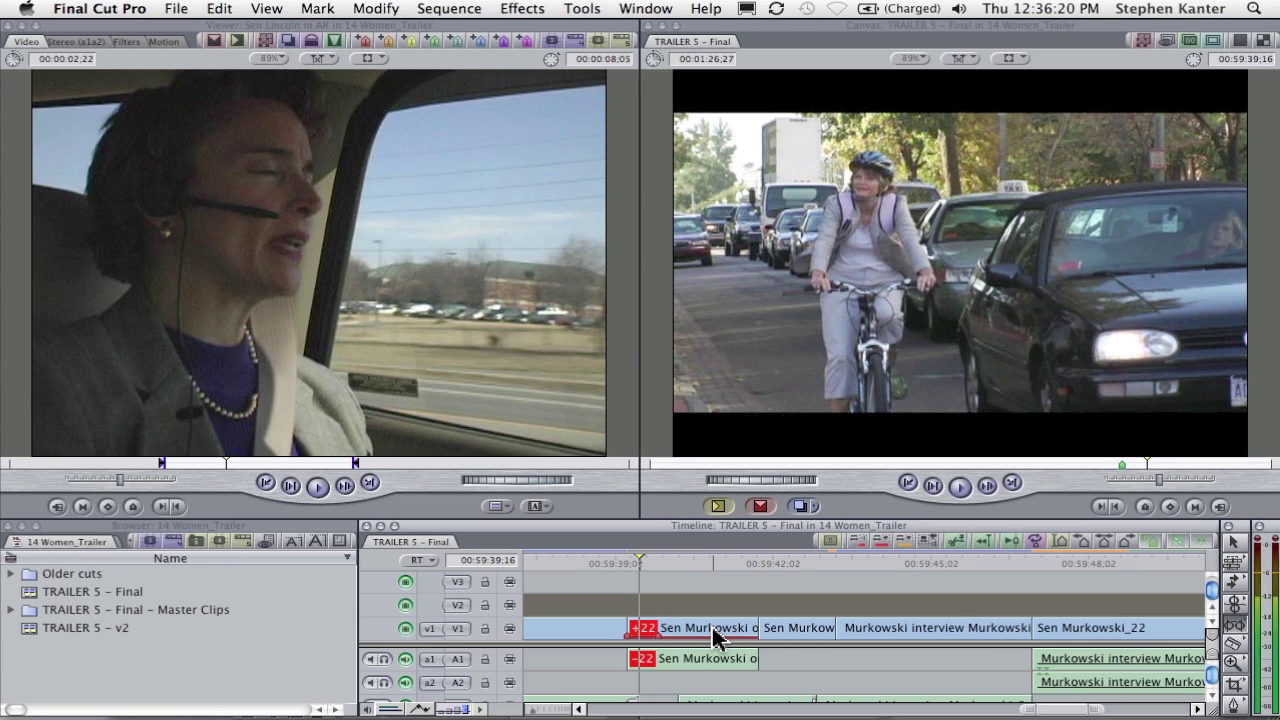
drag(713, 633, 713, 633)
Load the bike clip from the sequence into the Viewer and slip it from its In point to a +24 frame offset
double_click(712, 632)
double_click(713, 633)
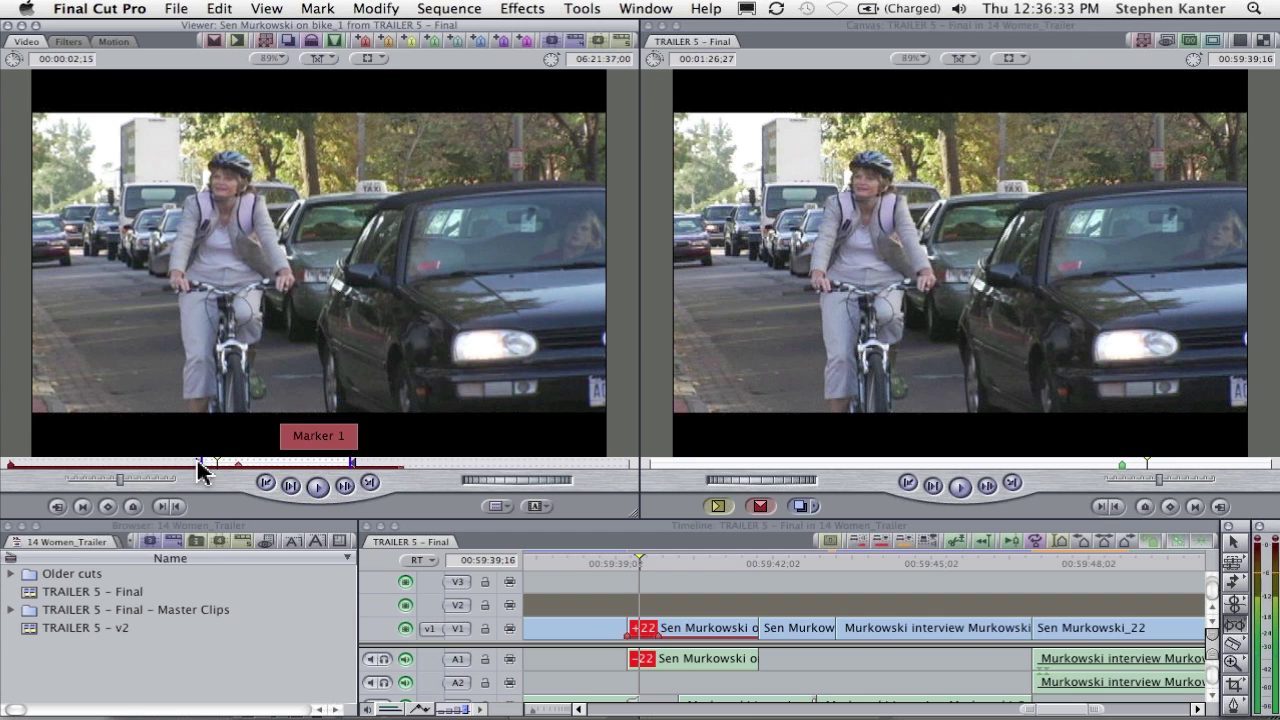
mouse_move(200, 465)
mouse_down()
mouse_move(243, 478)
mouse_move(182, 472)
mouse_move(203, 472)
mouse_up()
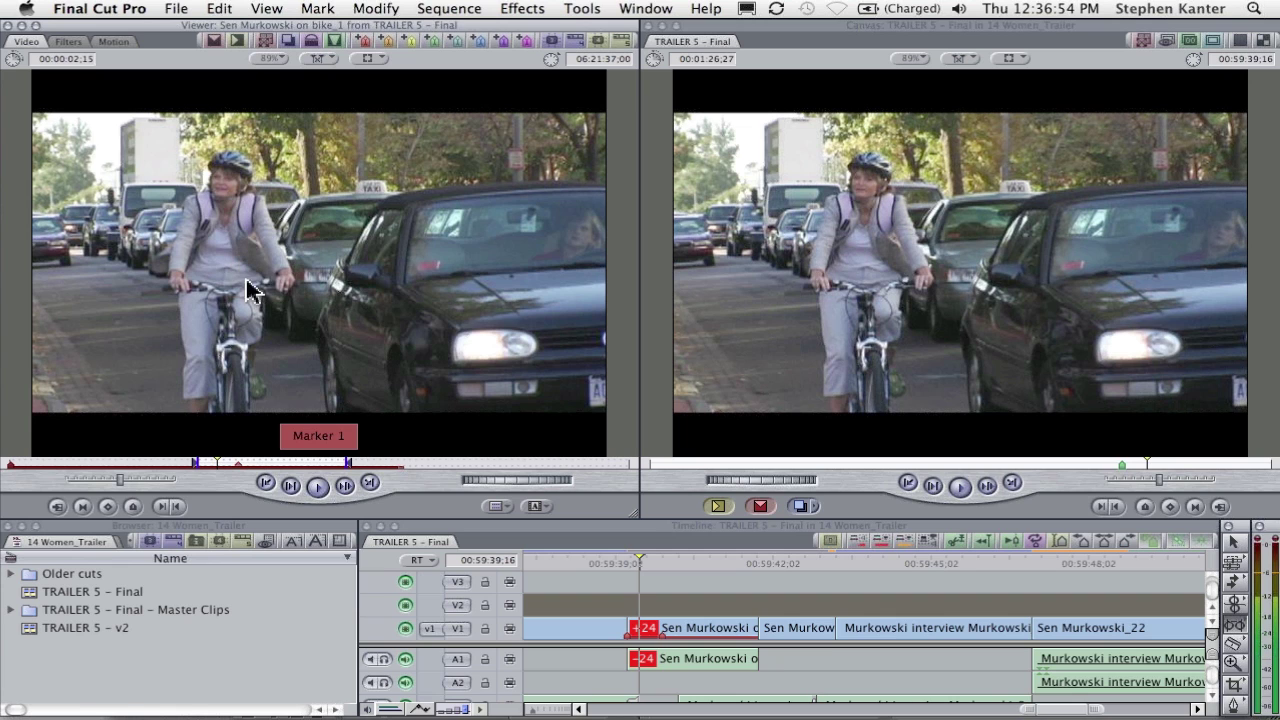
Slip the bike clip from its Out point in the Viewer to a +01;14 offset and play the edit from 00:59:38;29
click(276, 479)
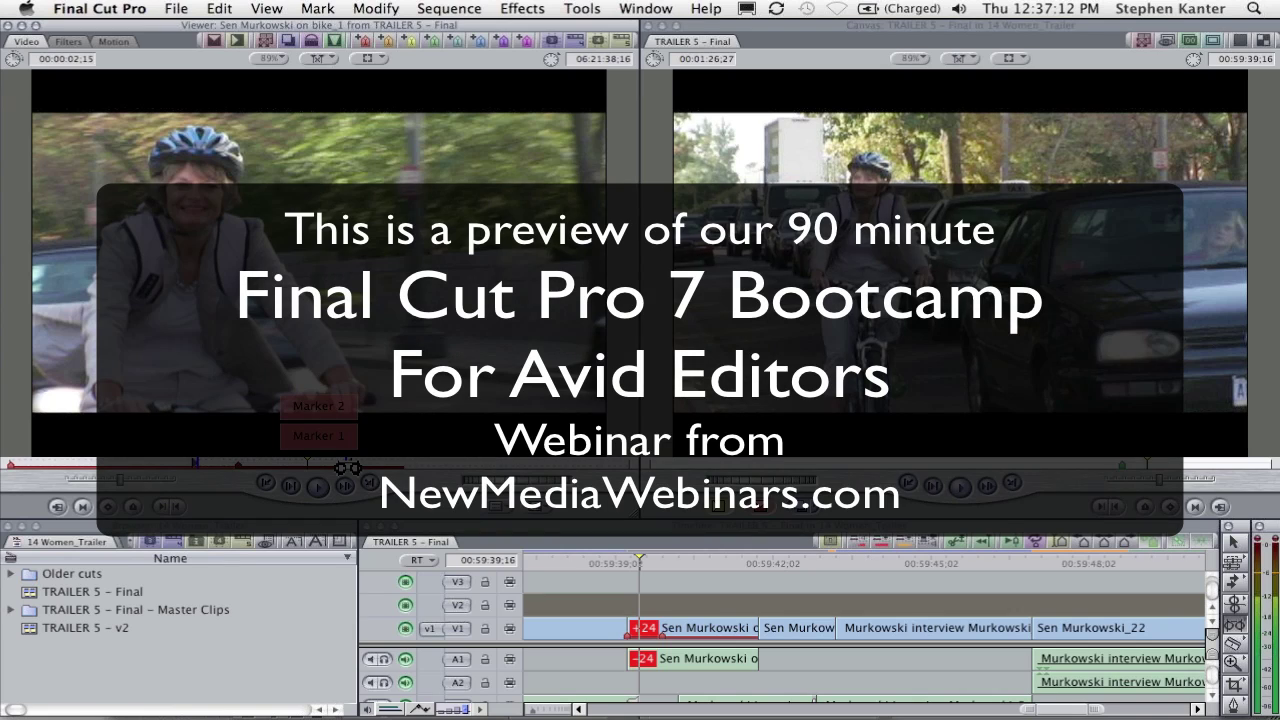
drag(347, 467, 306, 471)
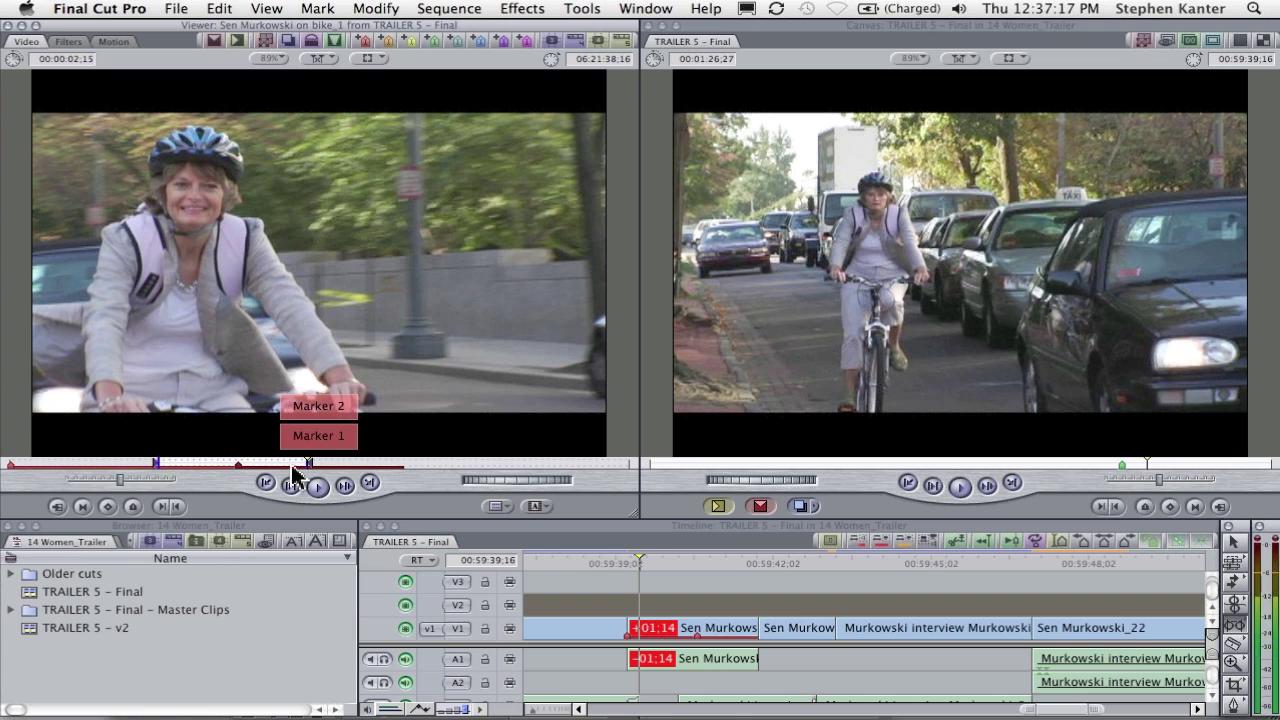
click(611, 565)
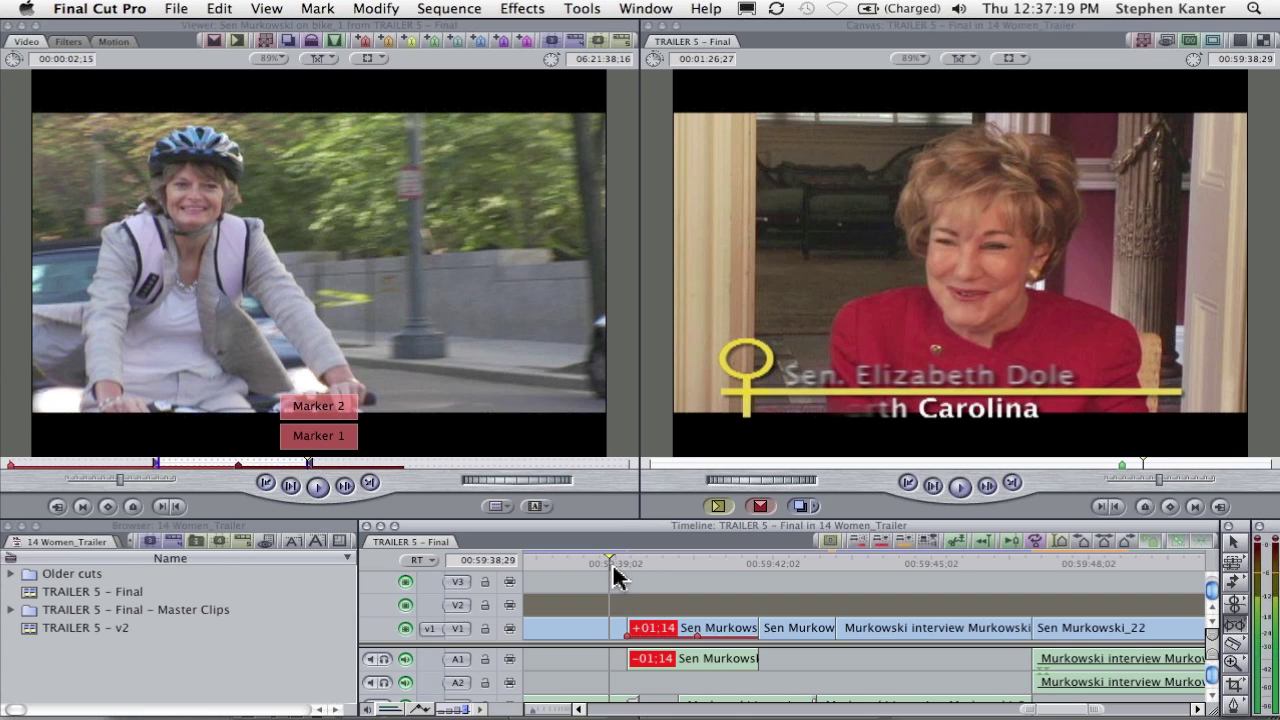
key(space)
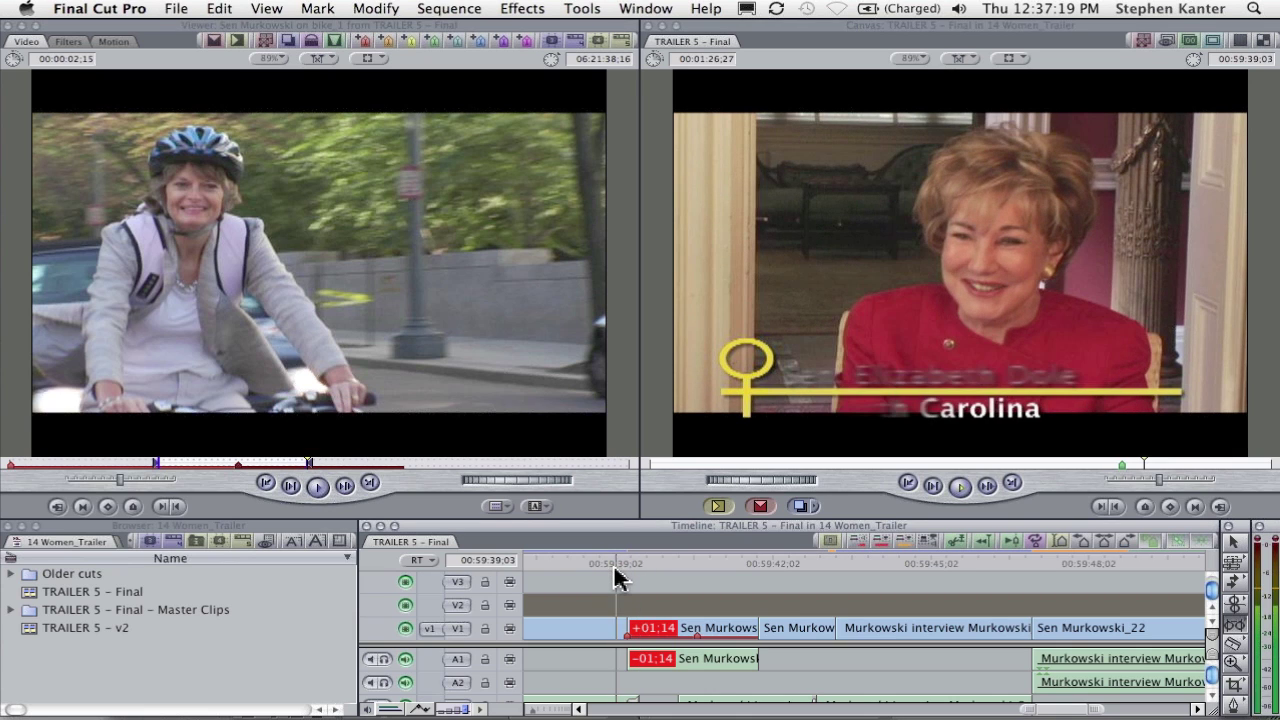
key(space)
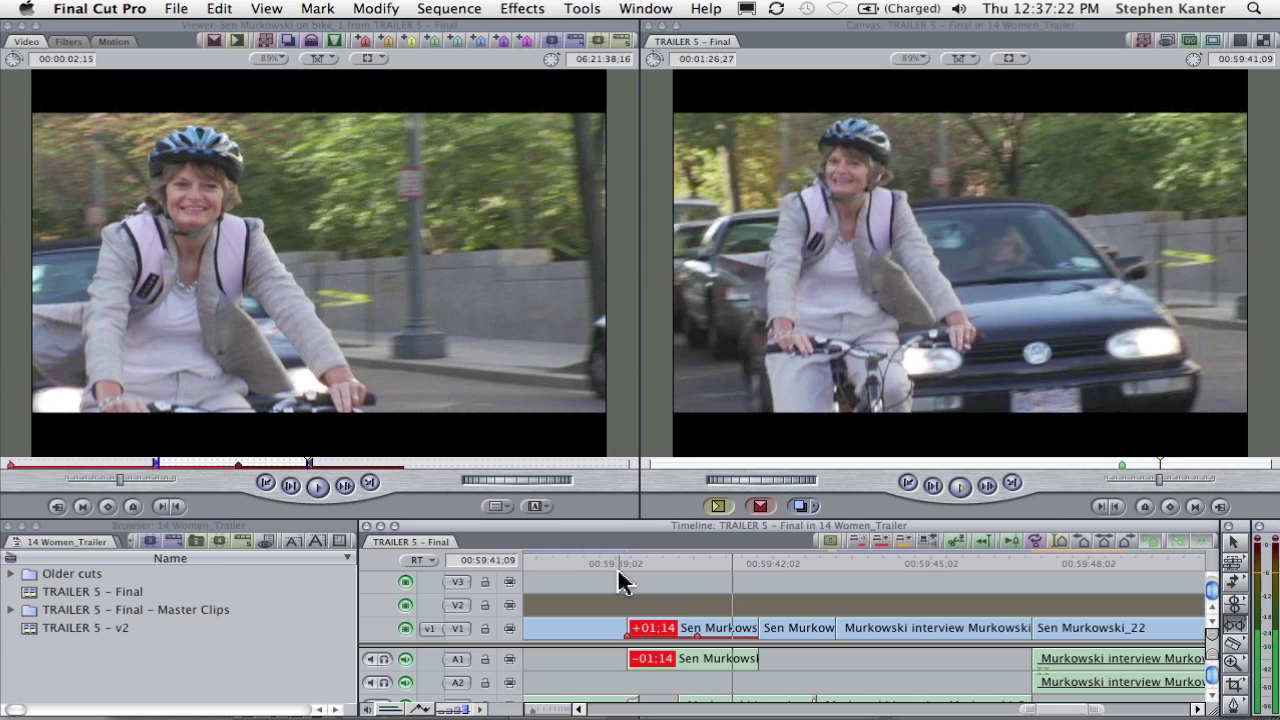
key(space)
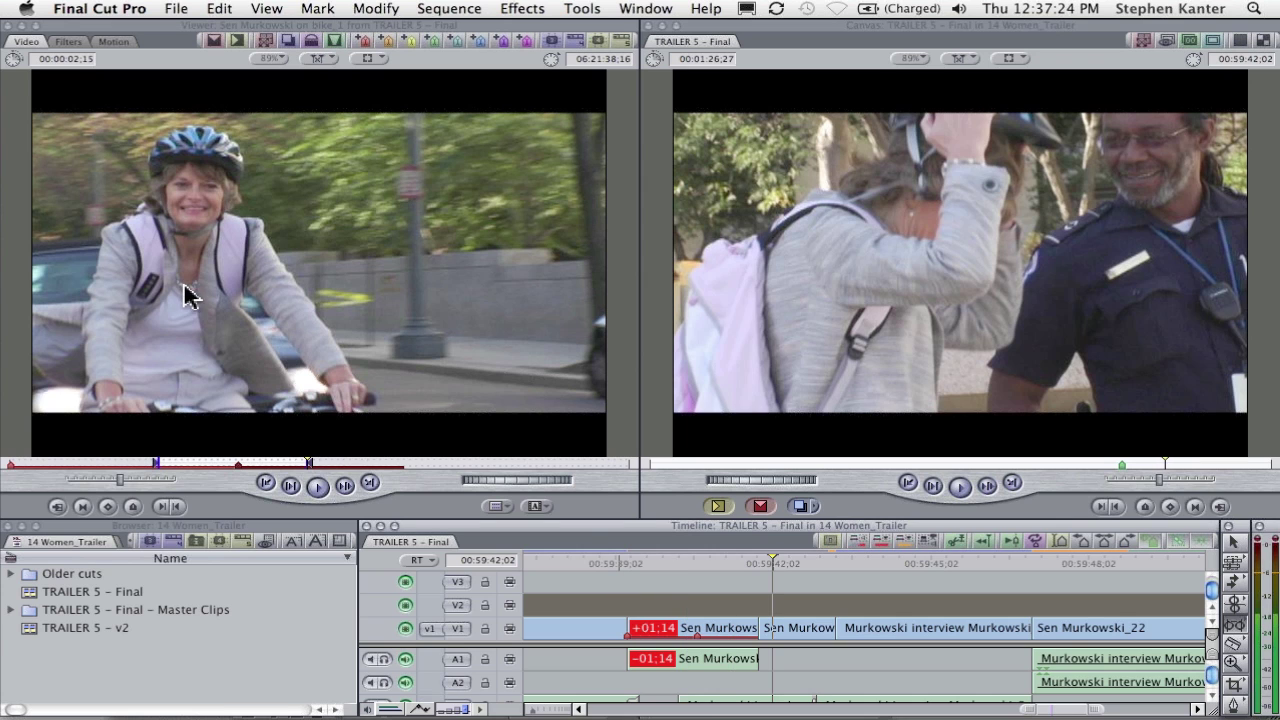
Play the bike footage in the Viewer, park on 06:21:37;02, and slip the clip's In point to that frame
click(66, 466)
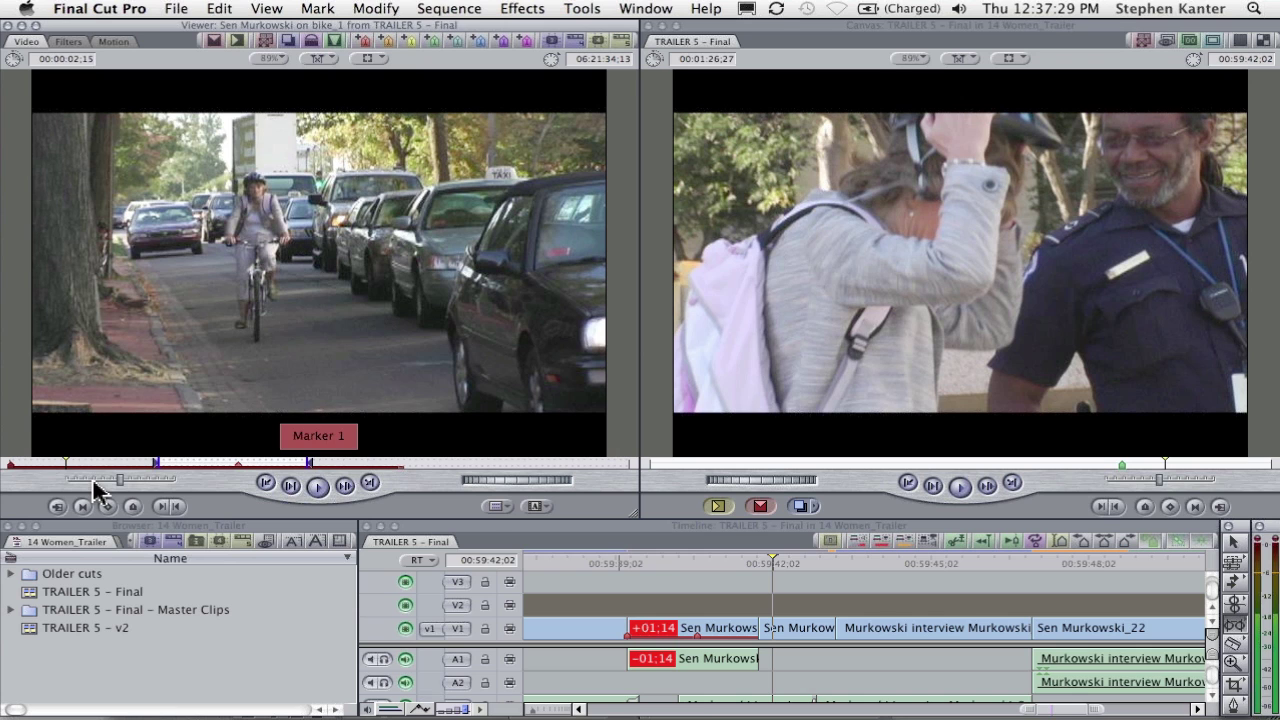
key(space)
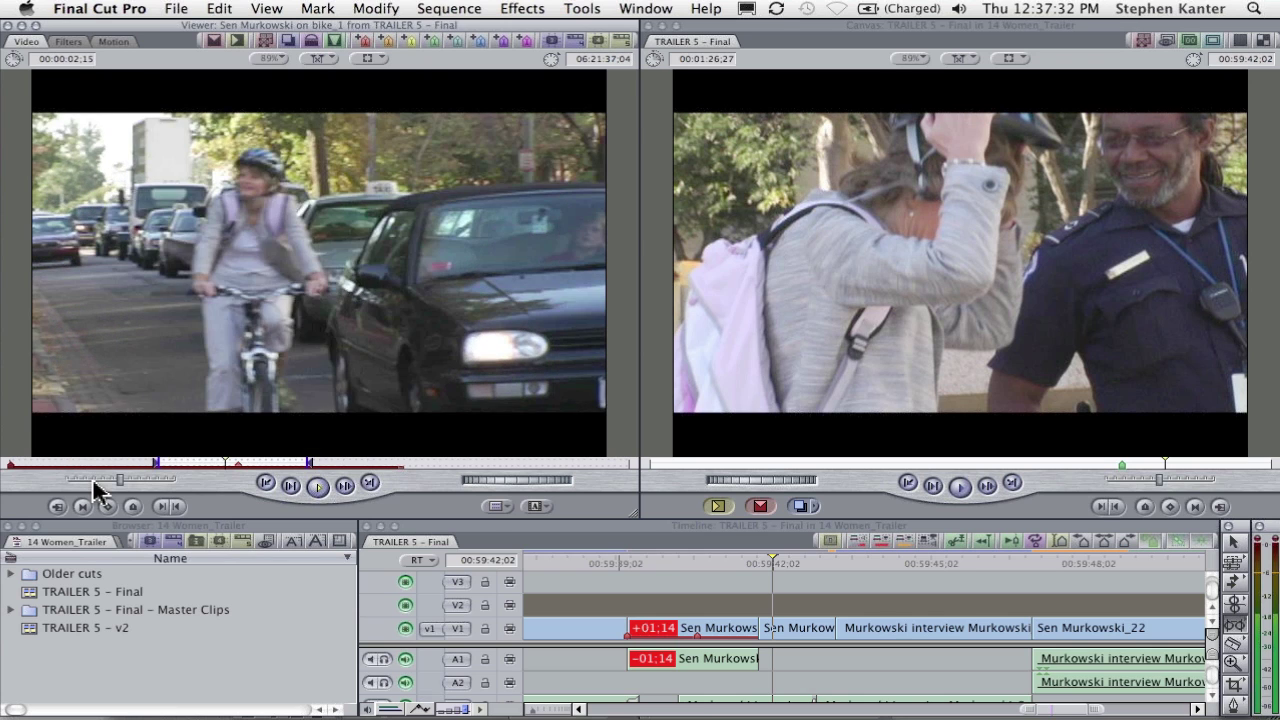
key(Left)
key(Left)
key(Left)
key(Left)
key(Left)
key(Left)
key(Left)
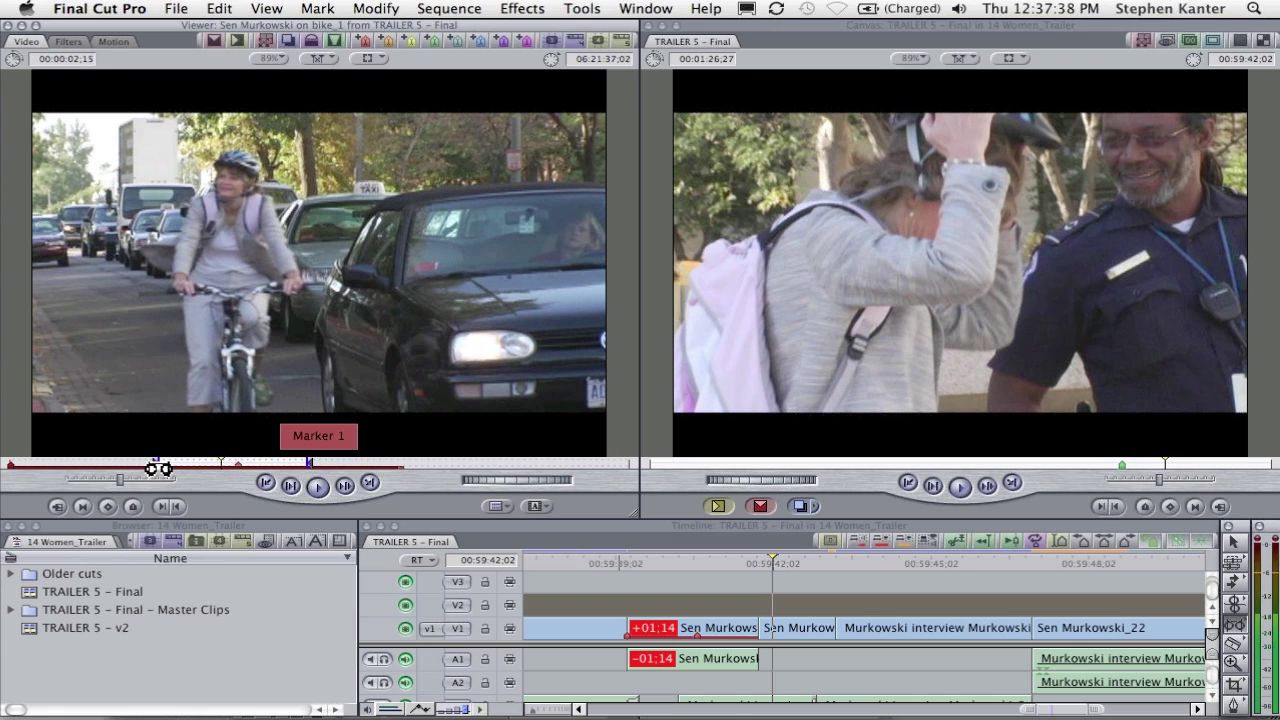
drag(158, 467, 221, 474)
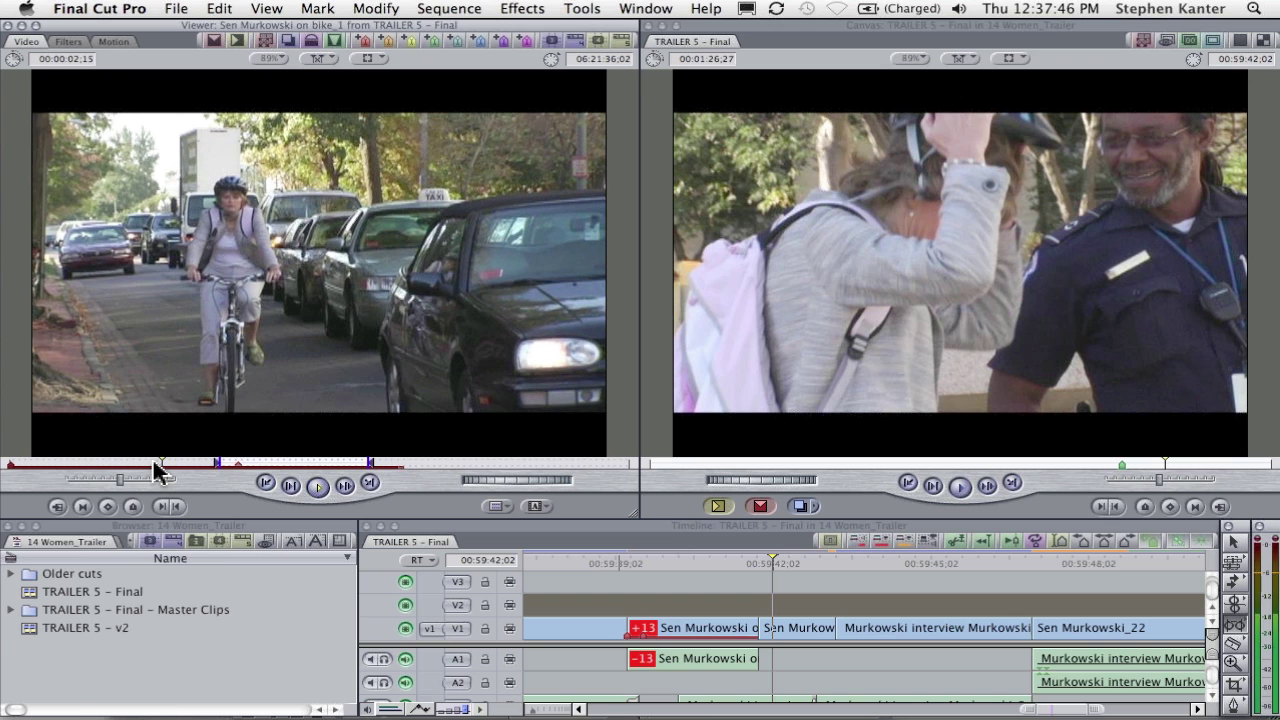
Slip the bike clip's In point to 06:21:36;16 in the Viewer and move the sequence playhead to 00:59:42;08
mouse_move(153, 464)
mouse_down()
mouse_move(227, 466)
mouse_move(189, 477)
mouse_up()
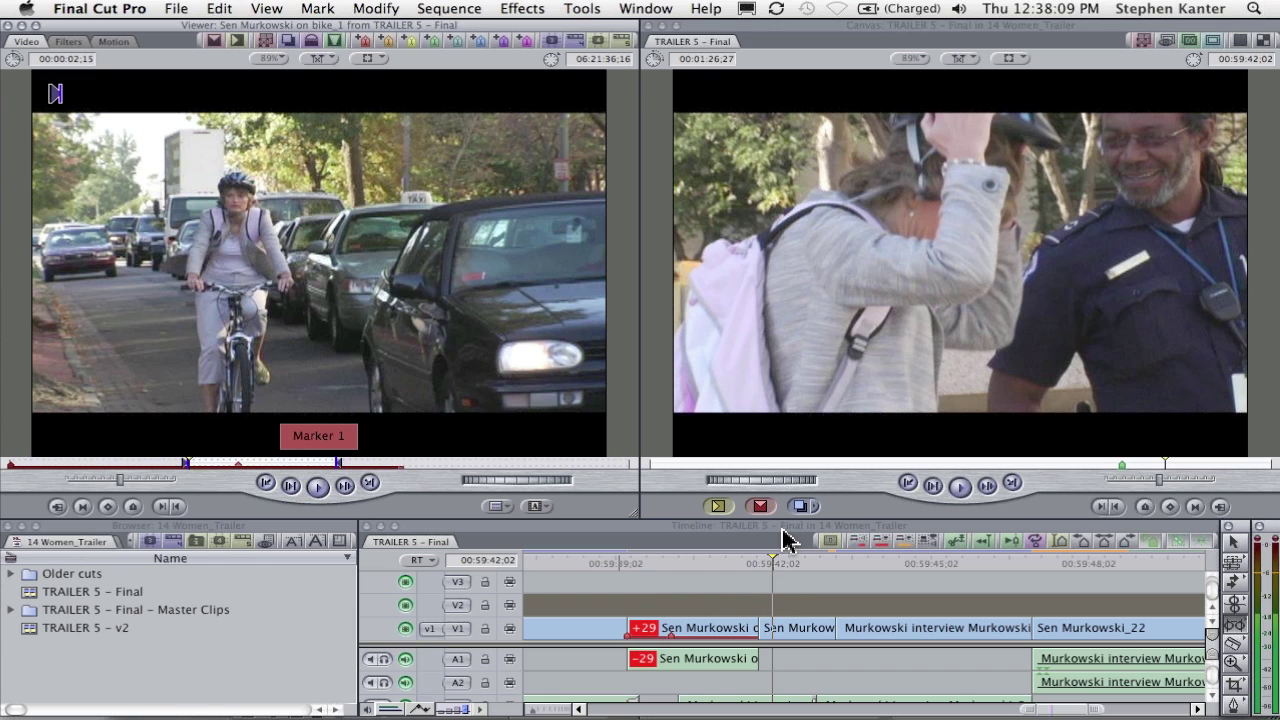
click(787, 568)
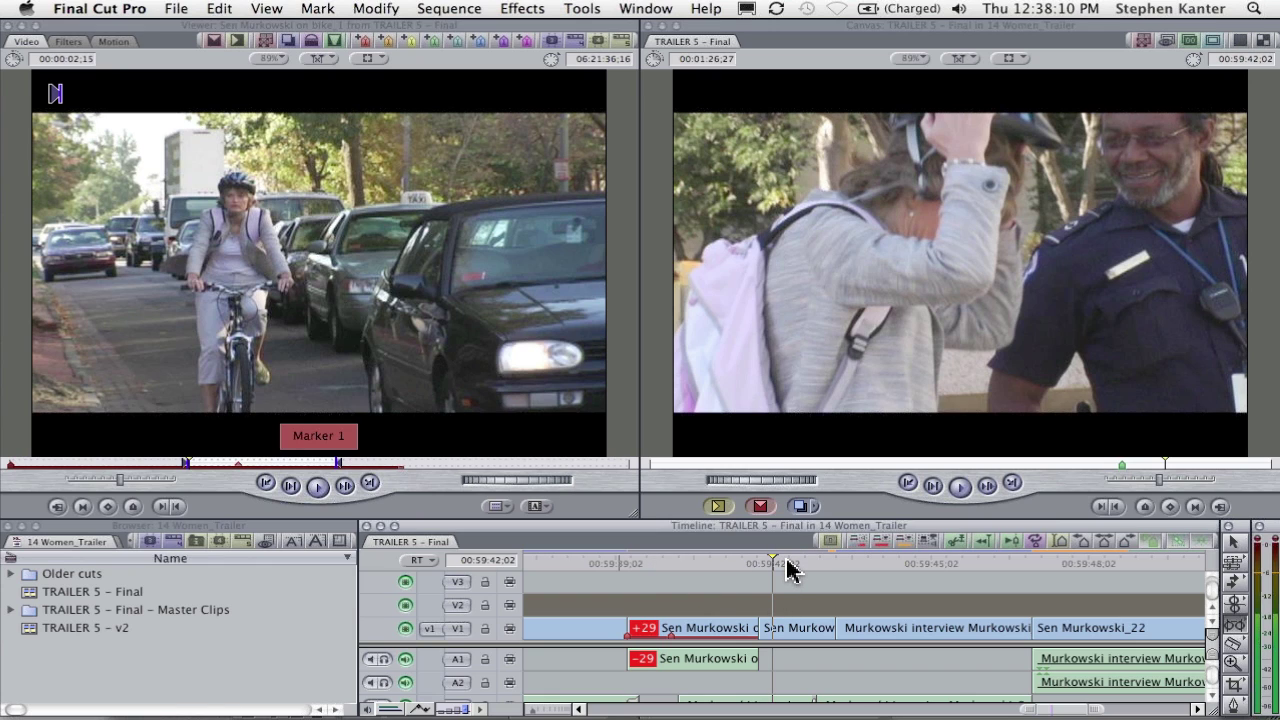
click(787, 568)
click(783, 564)
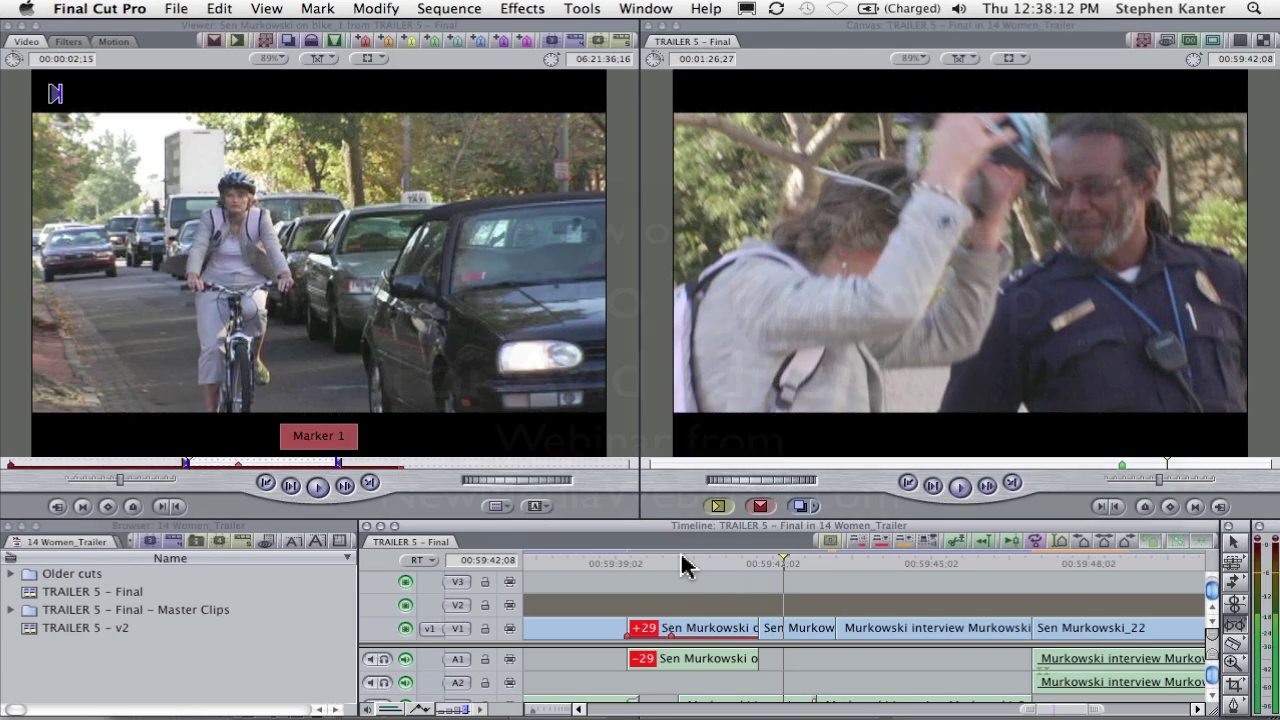
Park the sequence playhead at 00:59:39;09, select the bike clip on V1, and slip its video to a +01:05 offset
drag(681, 557, 630, 564)
click(687, 630)
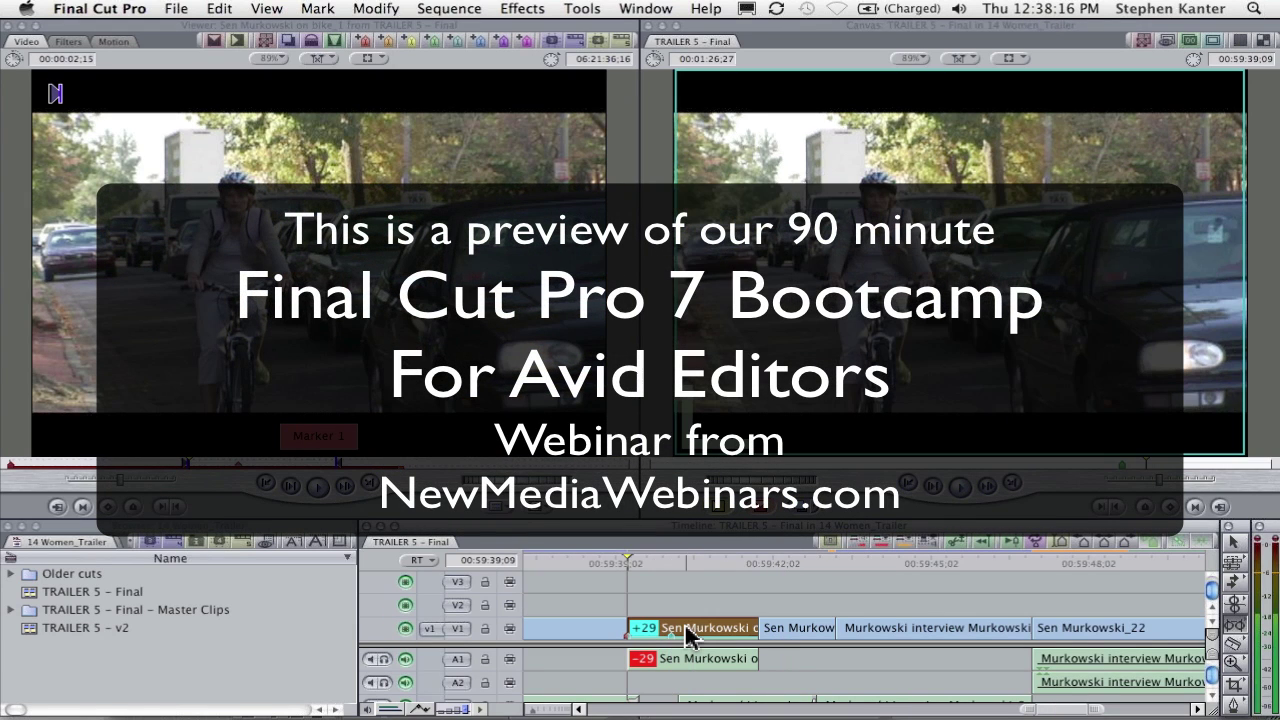
key(period)
key(period)
key(period)
key(period)
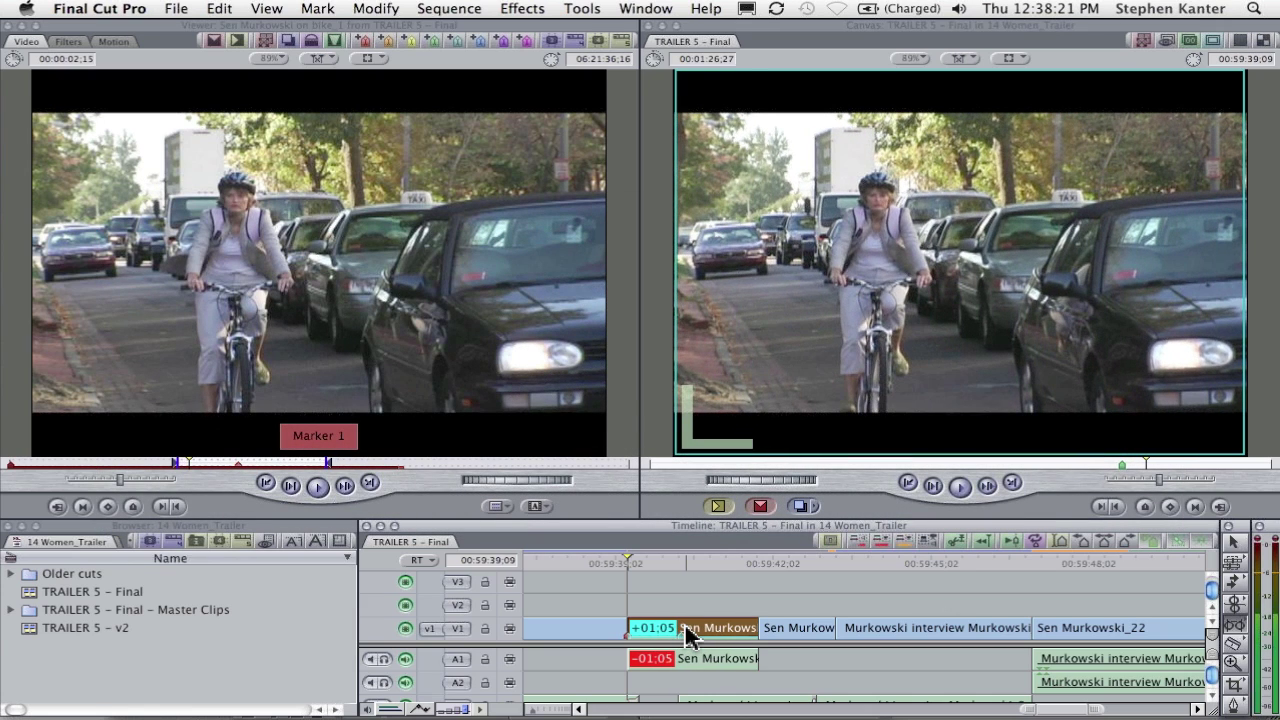
Slip the selected bike clip back to a +28 frame offset in the Timeline
key(comma)
key(comma)
key(comma)
key(comma)
key(comma)
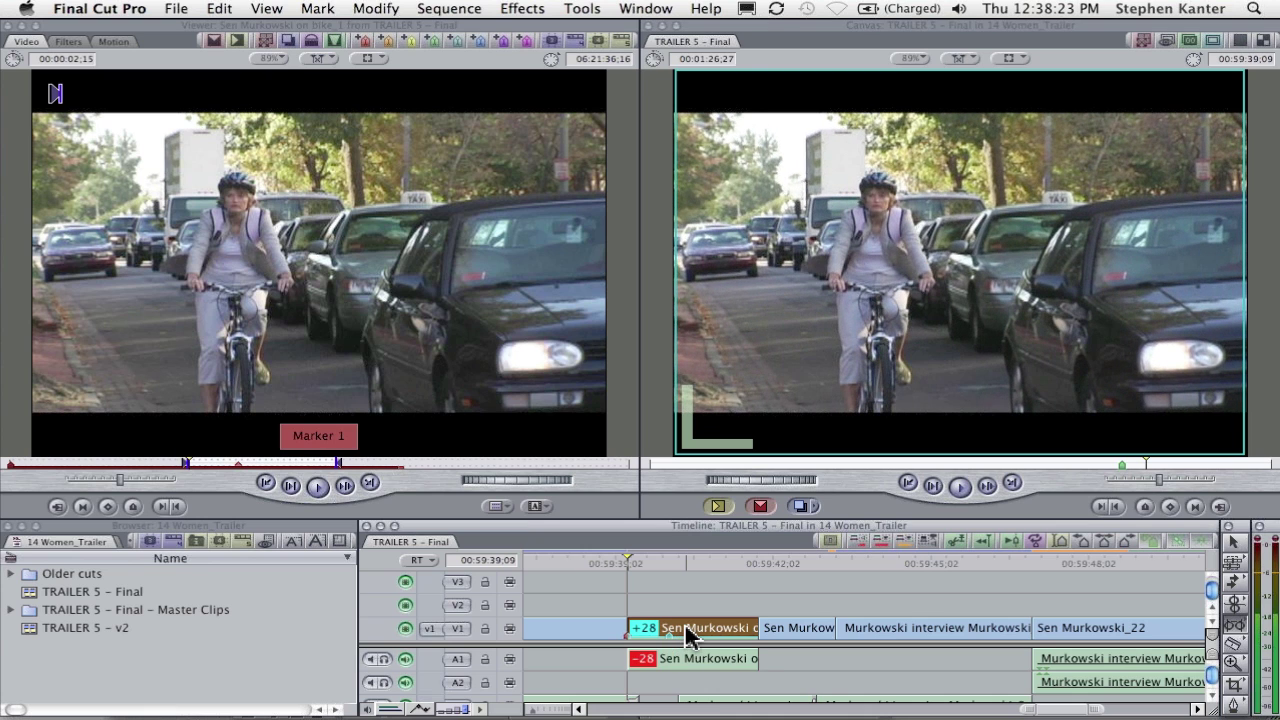
Slip the bike clip to a +01:03 offset and check its end at 00:59:41;21 and its start at 00:59:39;09
key(period)
key(period)
key(period)
key(period)
key(period)
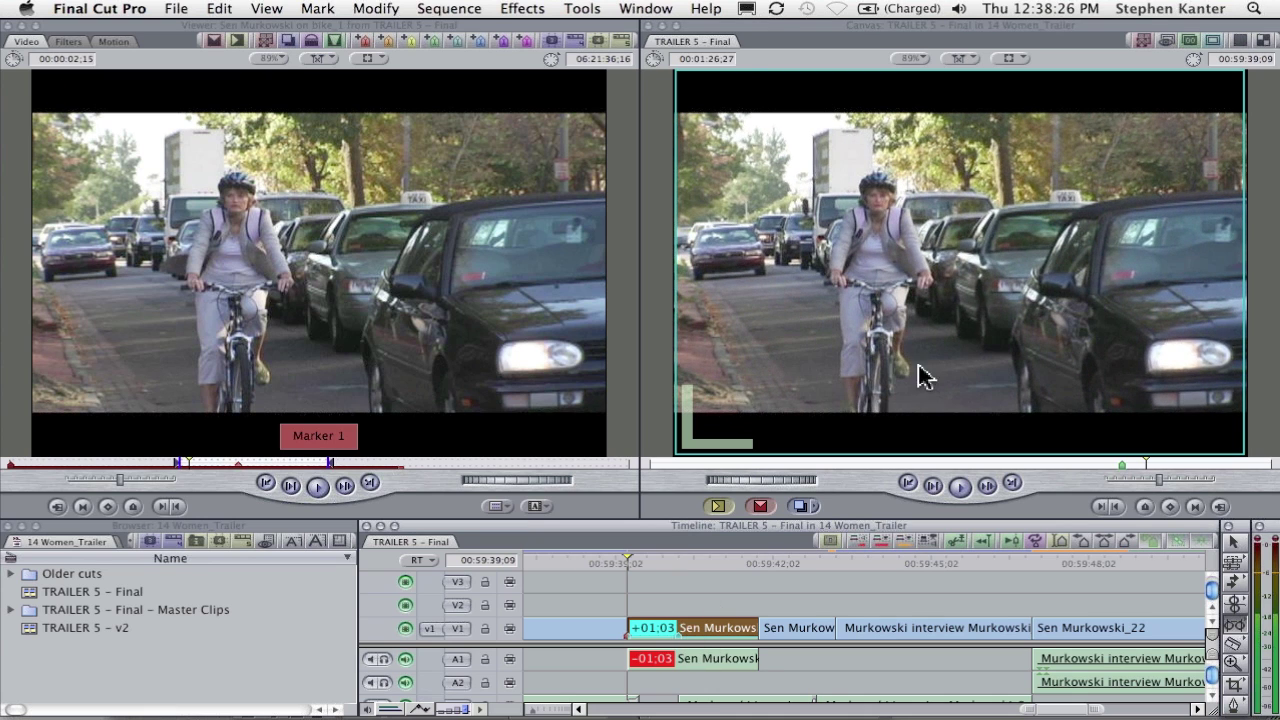
click(757, 562)
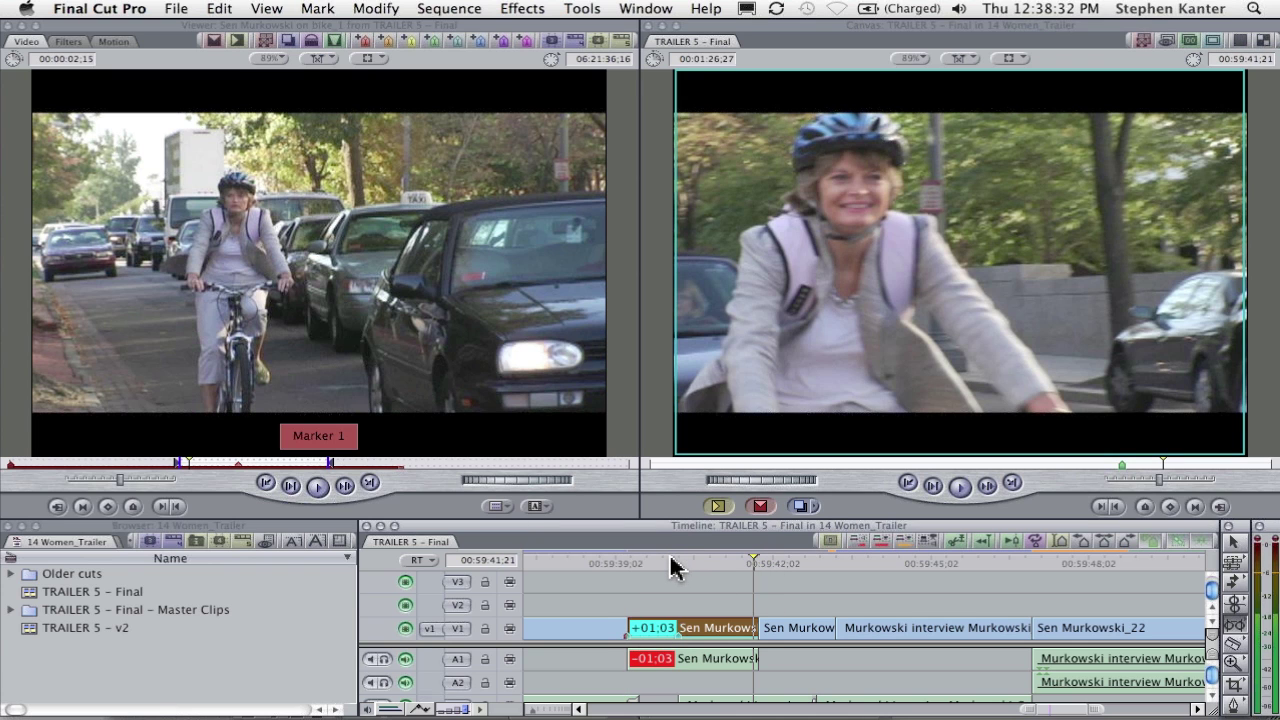
drag(655, 561, 628, 561)
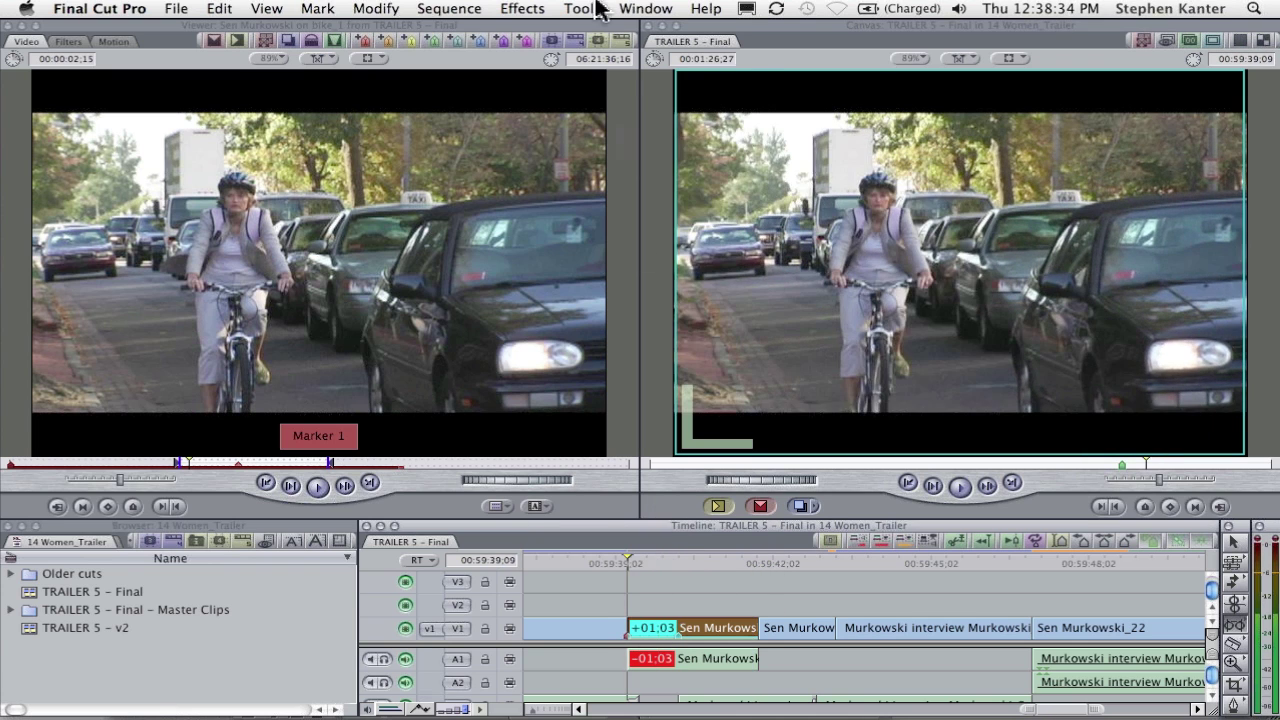
Switch the window arrangement to the four-up layout with two Frame Viewers alongside the Viewer and Canvas
click(637, 8)
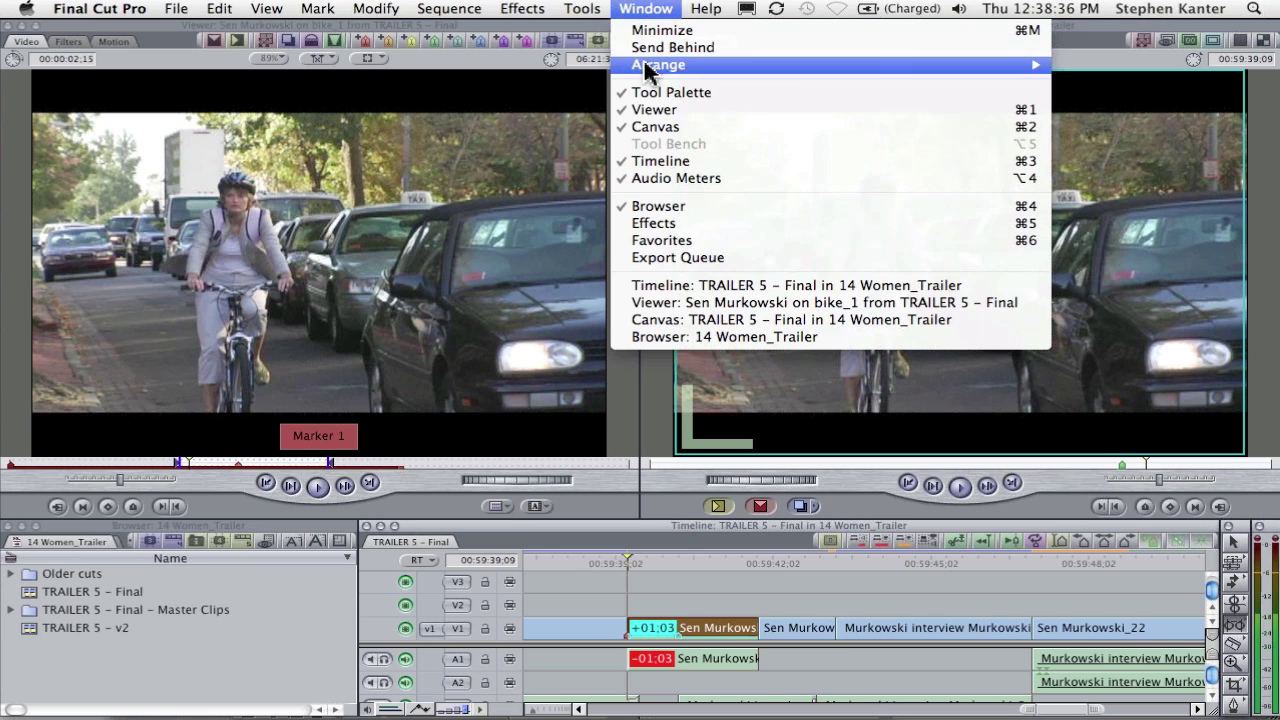
mouse_move(645, 62)
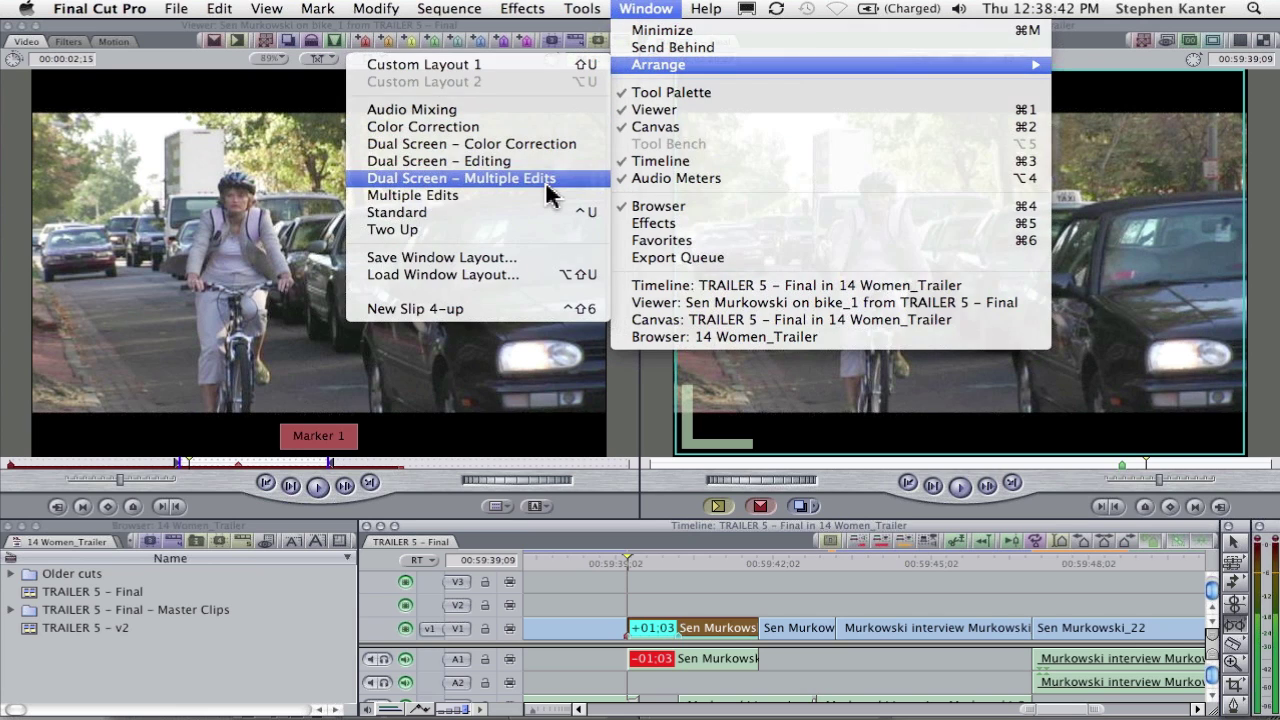
click(549, 184)
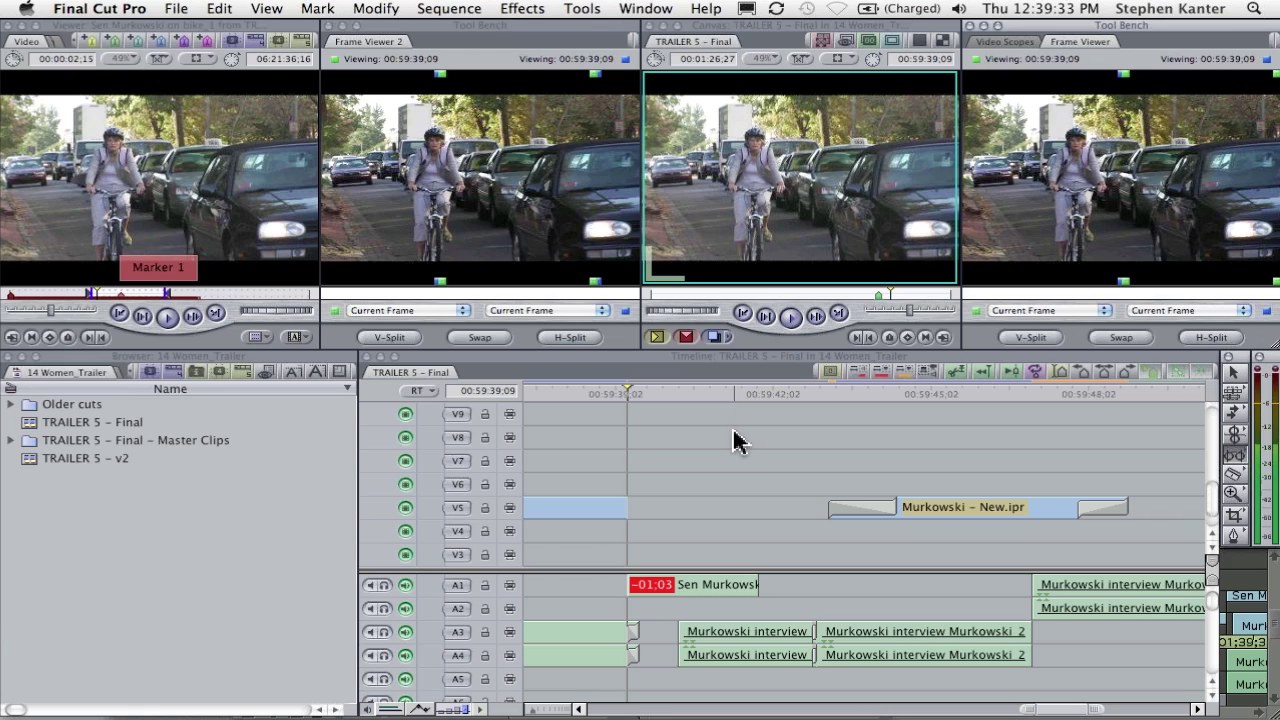
Set the second source of Frame Viewer 2 to Previous Edit to compare it with the current frame
click(478, 48)
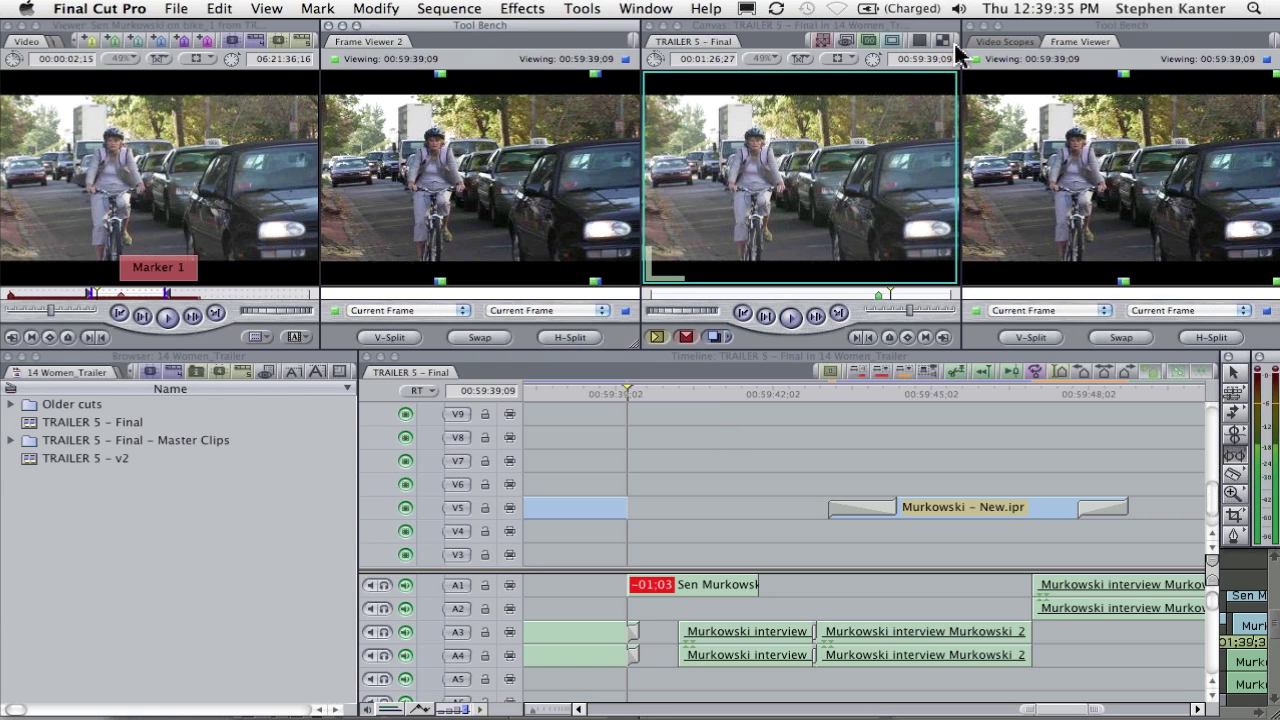
mouse_move(1029, 26)
mouse_down()
mouse_move(1030, 41)
mouse_move(1030, 27)
mouse_up()
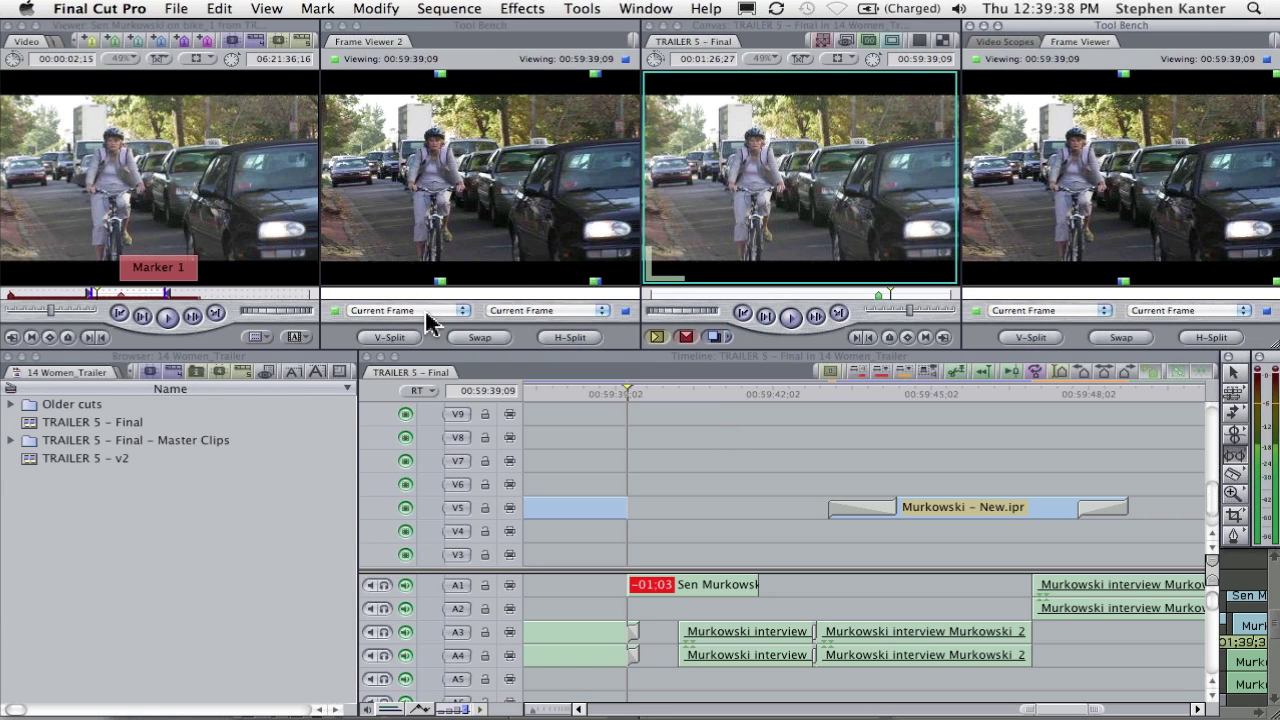
click(527, 316)
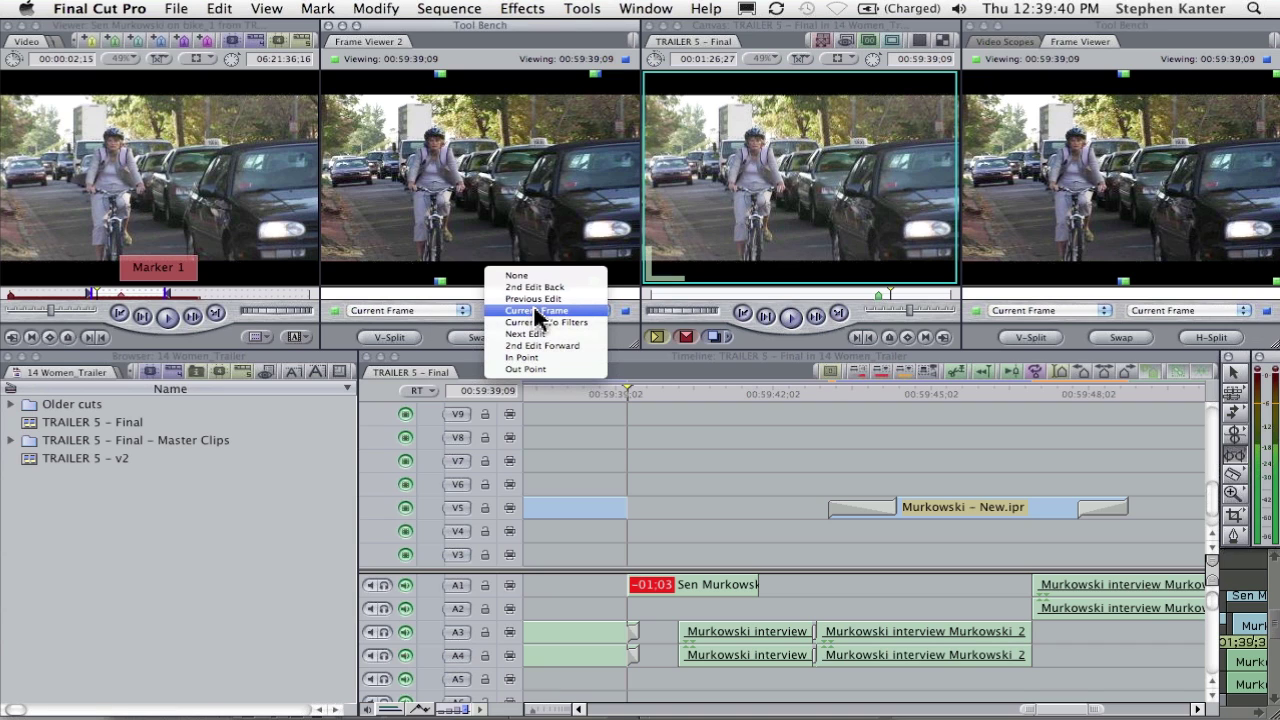
click(550, 299)
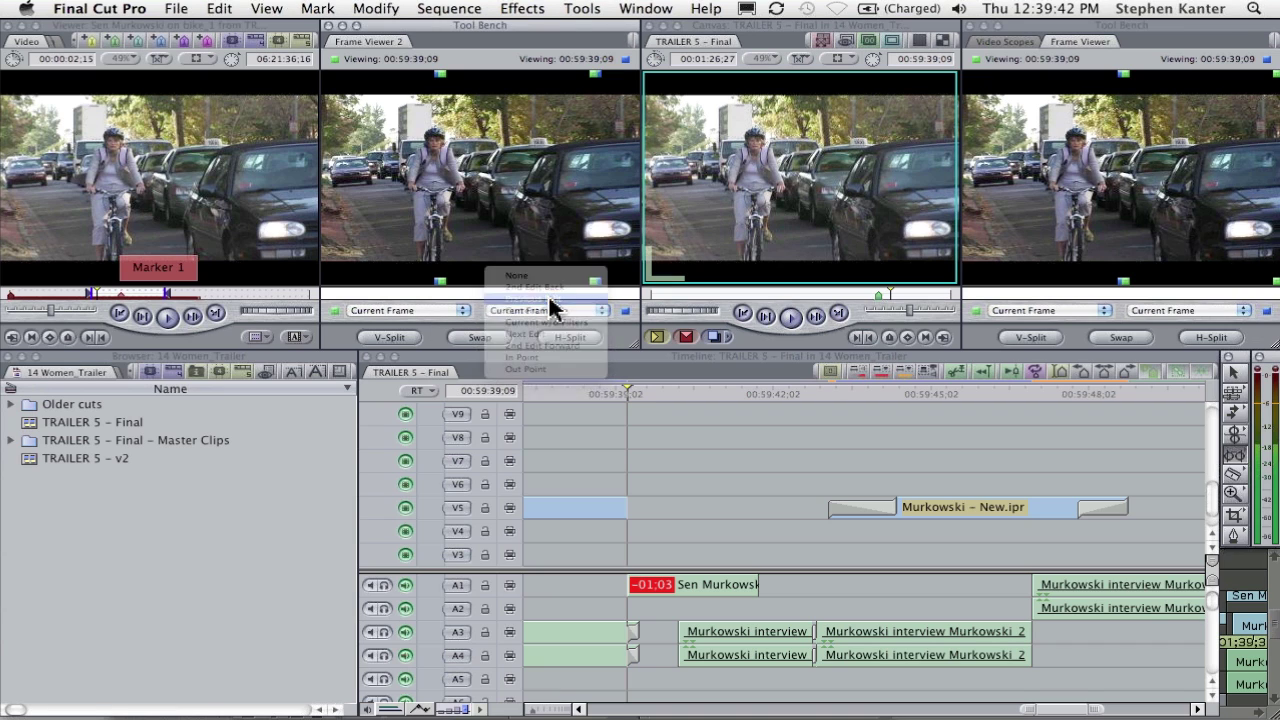
Set the second source of Frame Viewer 2 to Next Edit and shift its split area slightly left
click(545, 311)
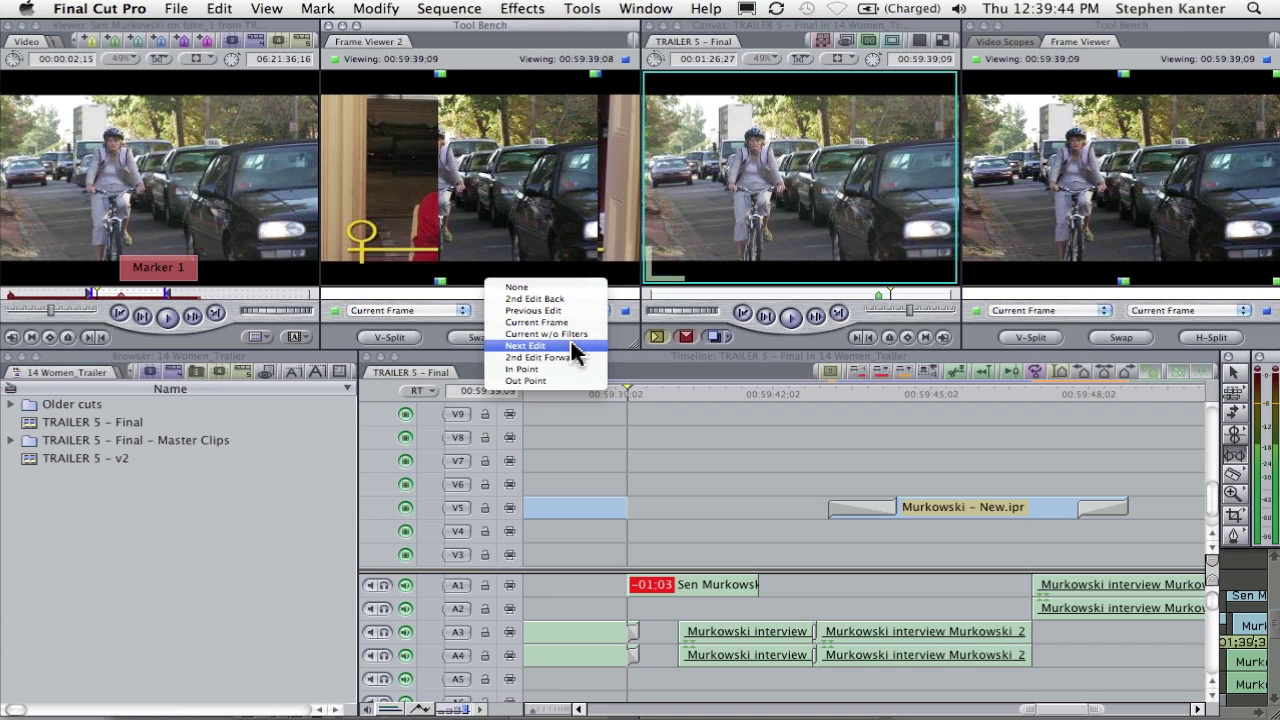
click(566, 345)
mouse_move(503, 215)
mouse_down()
mouse_move(560, 214)
mouse_move(451, 211)
mouse_move(484, 216)
mouse_up()
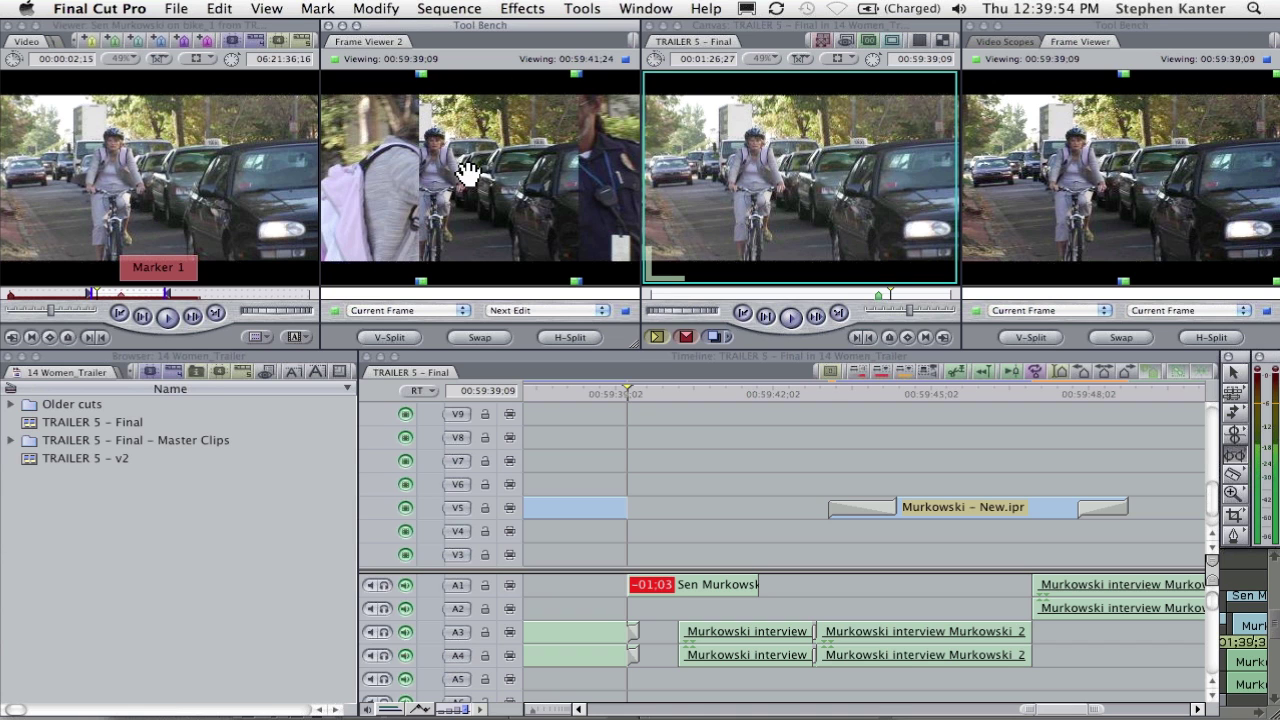
scroll(727, 540, down, 2)
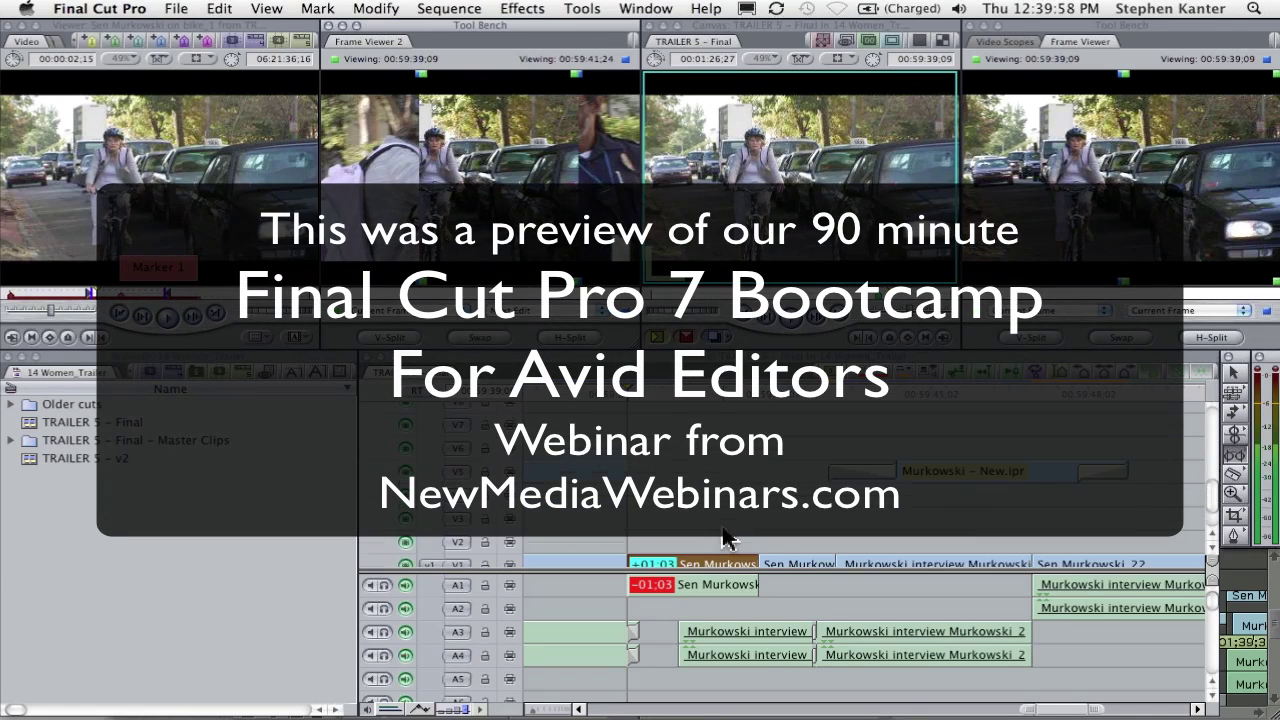